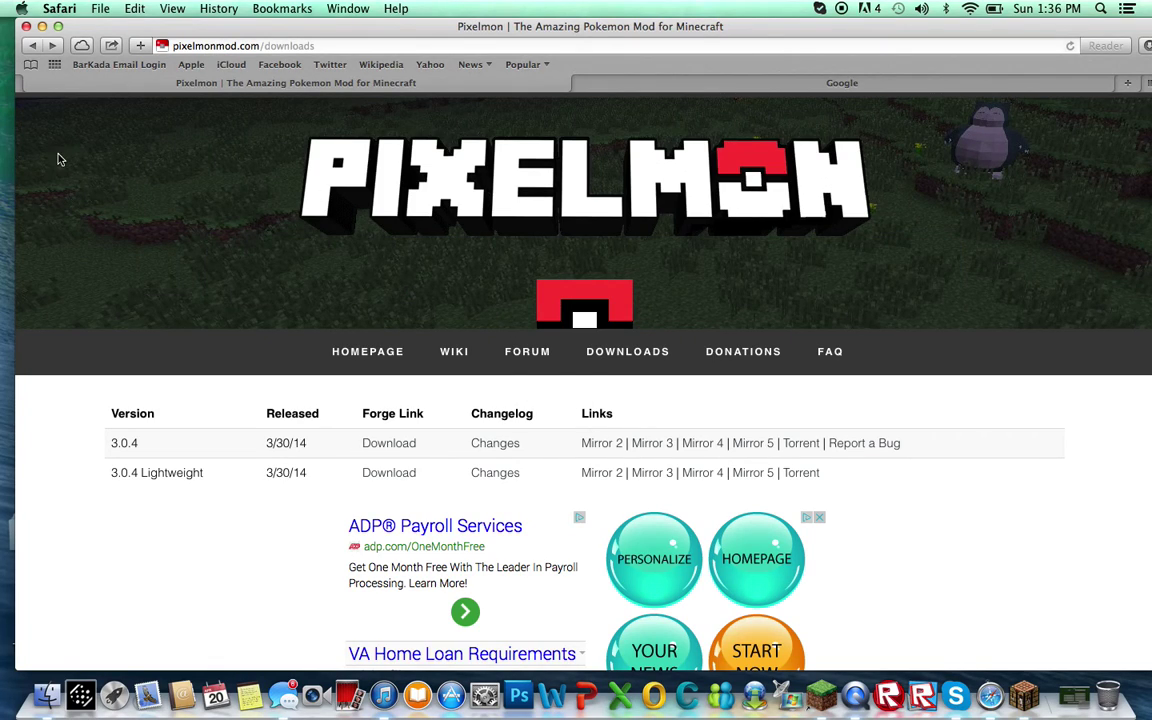
drag(635, 280, 664, 228)
double_click(647, 197)
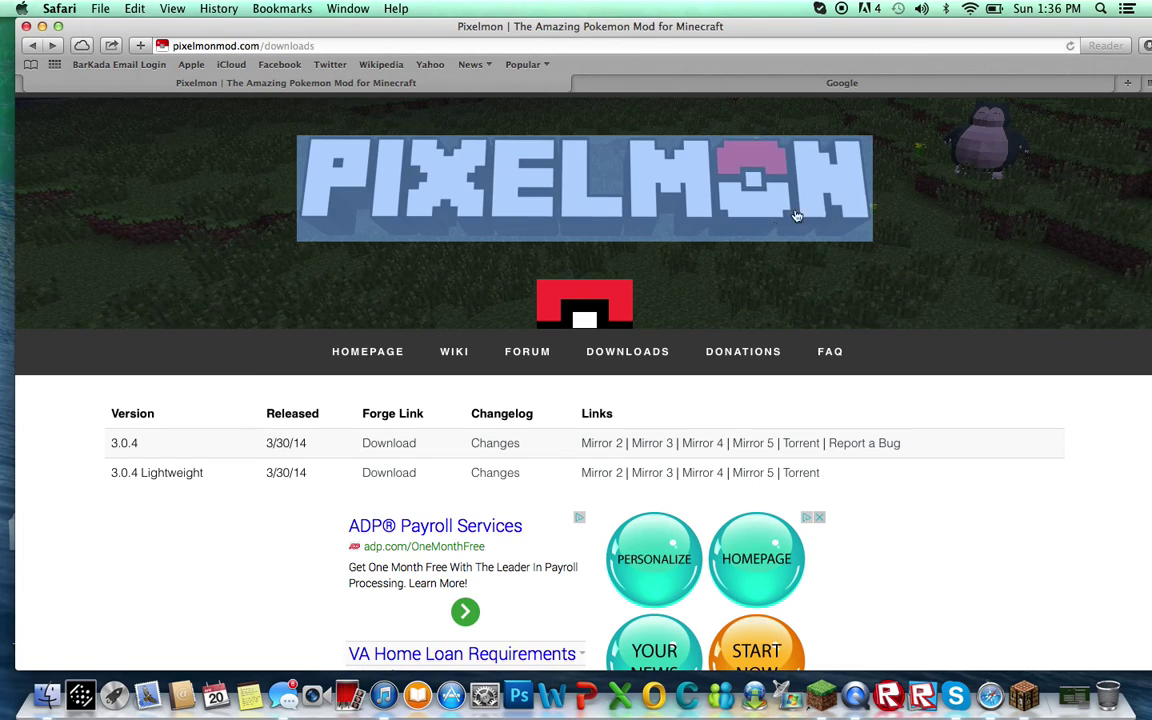
click(717, 313)
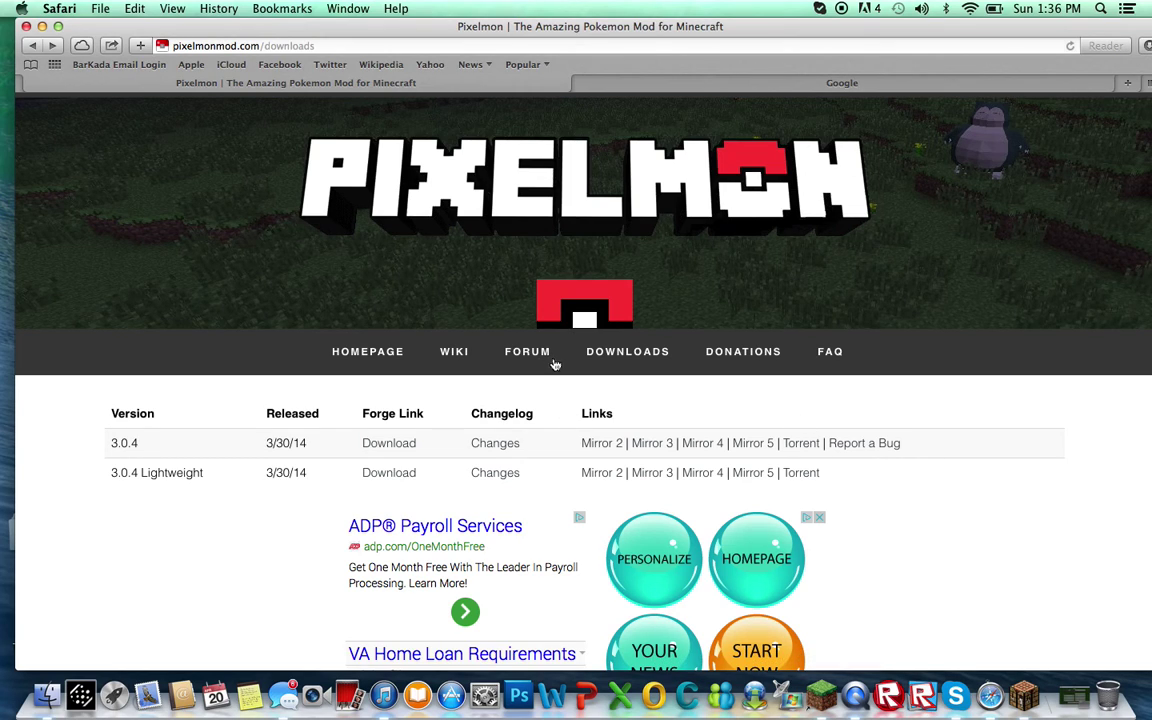
Download the Forge installer linked for Pixelmon 3.0.4 and check it in the downloads list
click(396, 446)
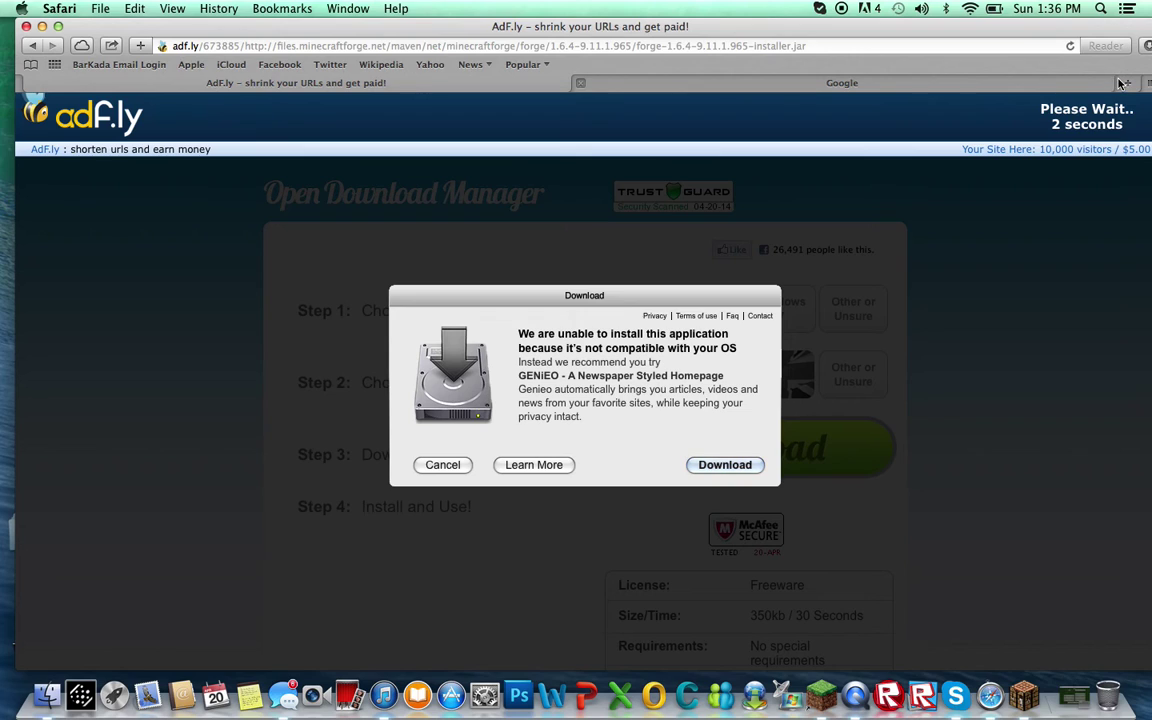
drag(1050, 28, 1027, 26)
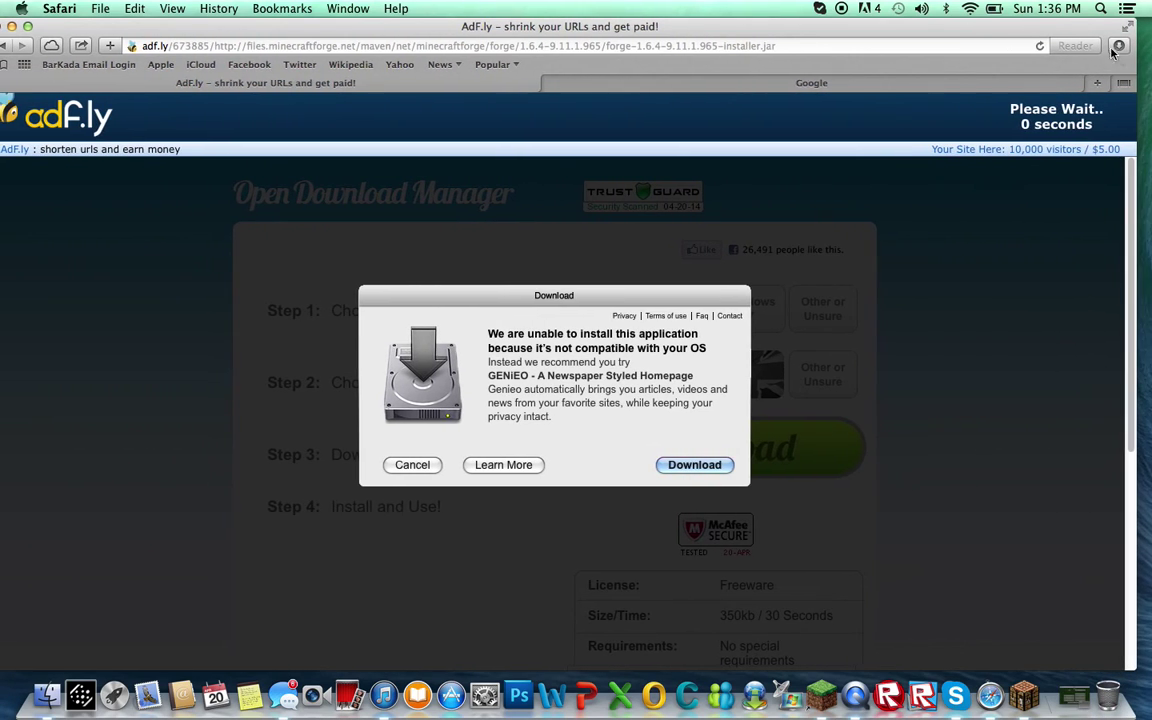
click(1119, 48)
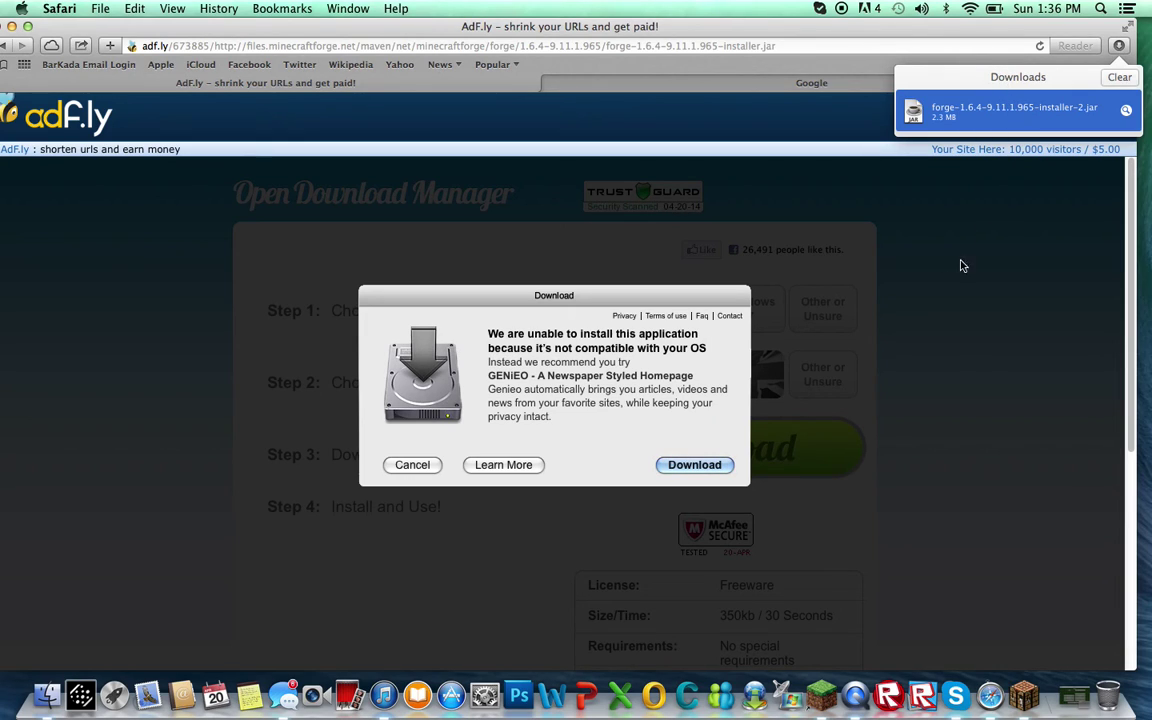
click(1144, 262)
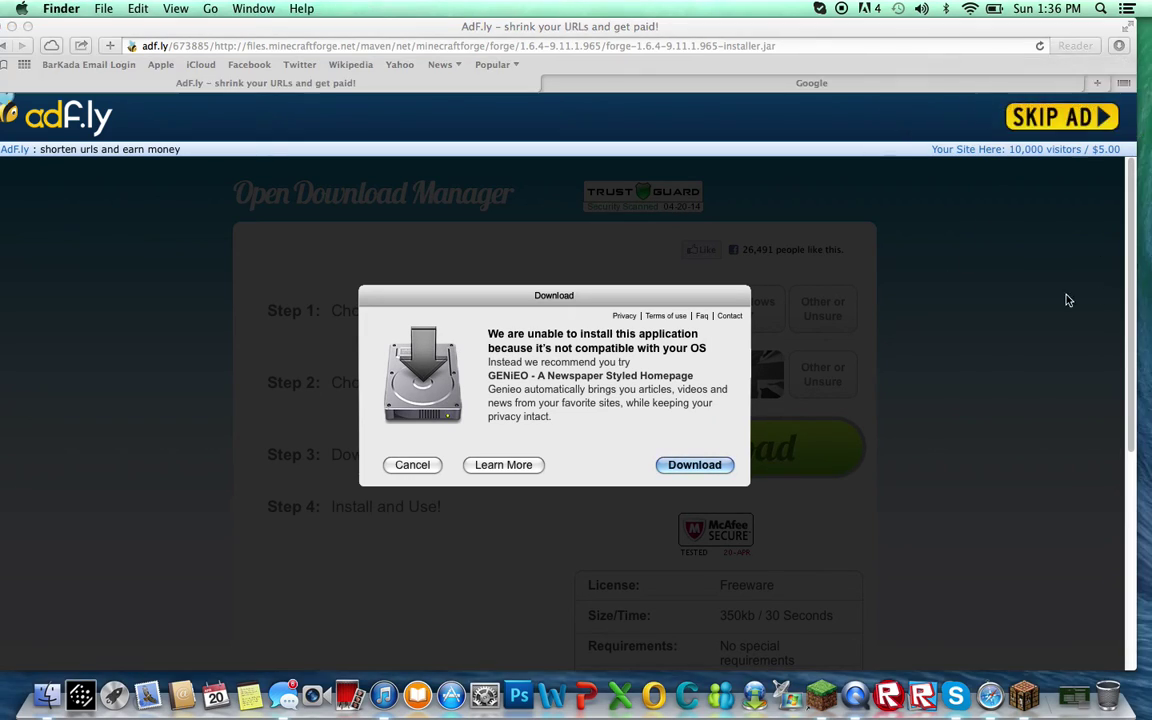
Switch to Finder and search all files for "forge"
click(46, 695)
click(537, 108)
text(fpor)
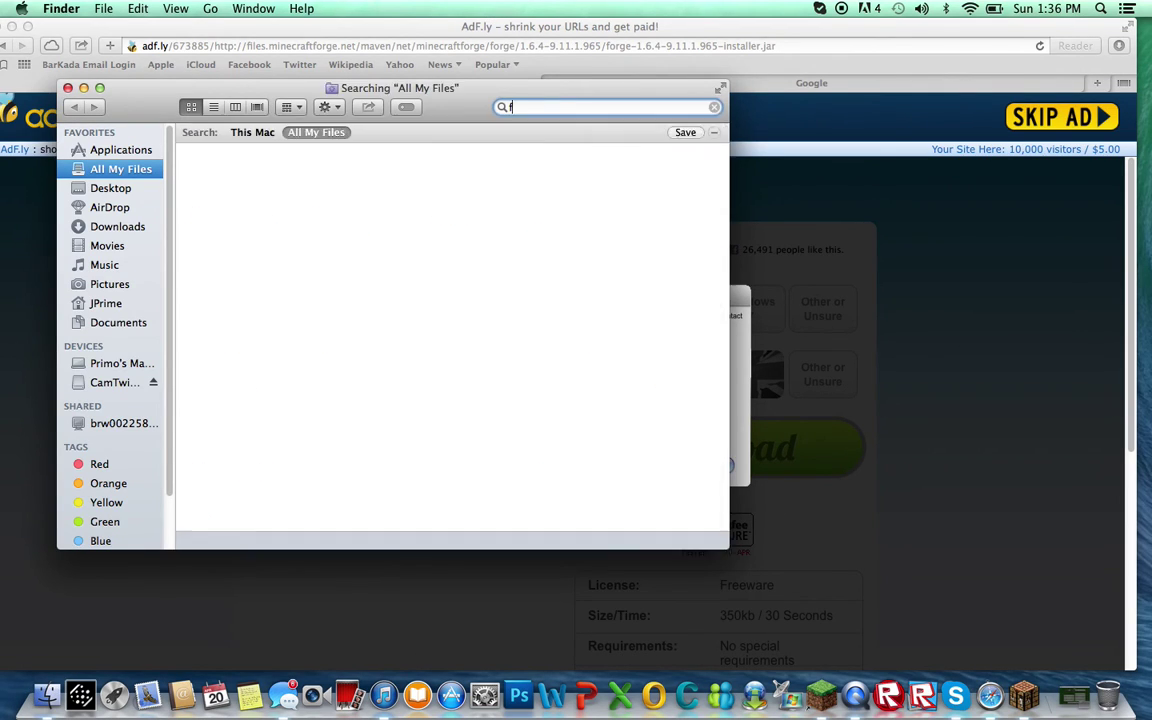
key(BackSpace)
key(BackSpace)
key(BackSpace)
text(o)
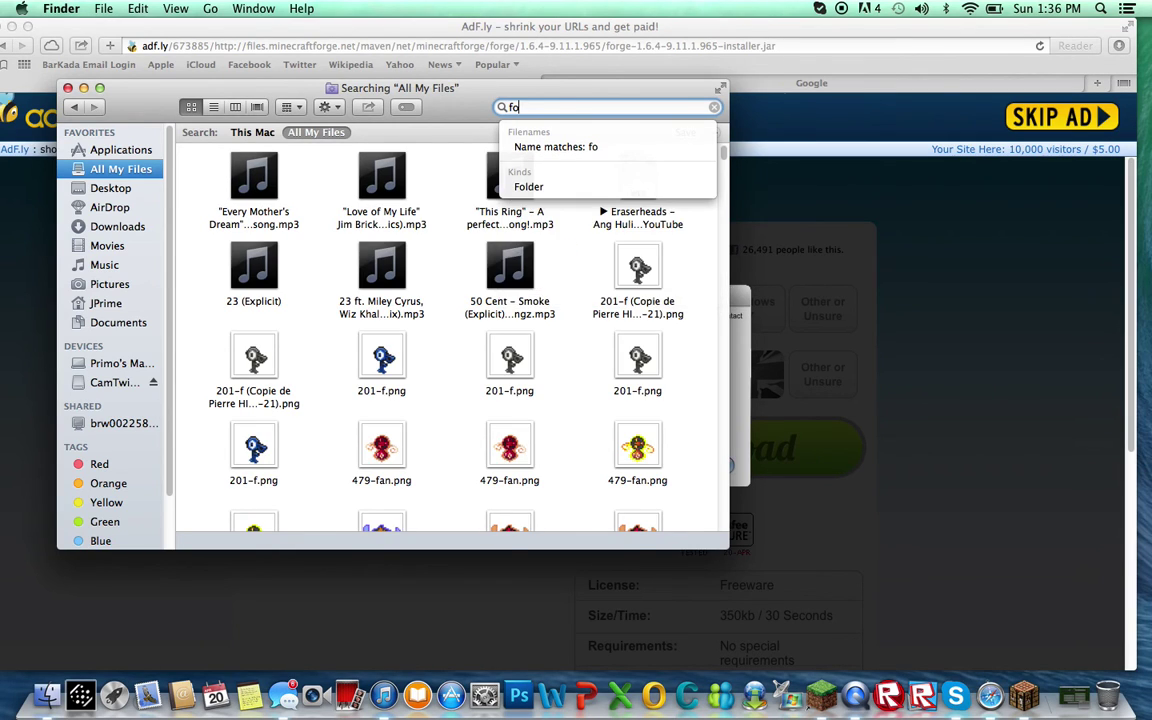
text(rge)
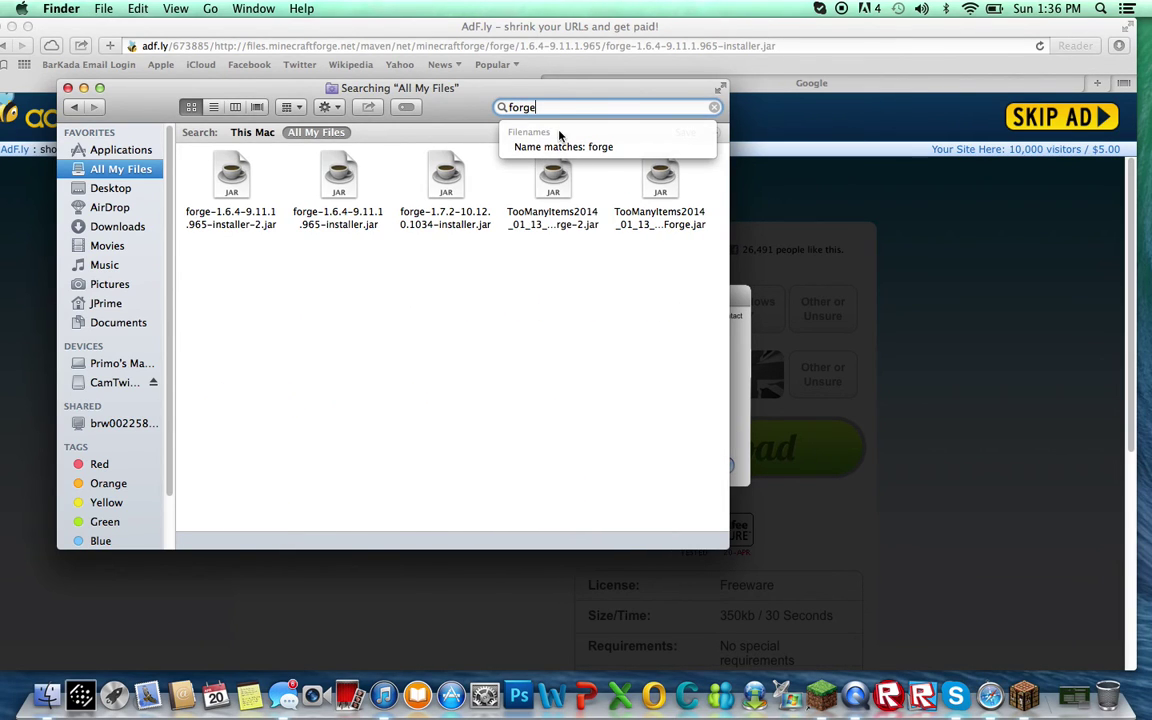
Open forge-1.6.4-9.11.1.965-installer-2.jar, allow it to run, and cancel out of the installer and the Finder window
click(382, 357)
right_click(239, 177)
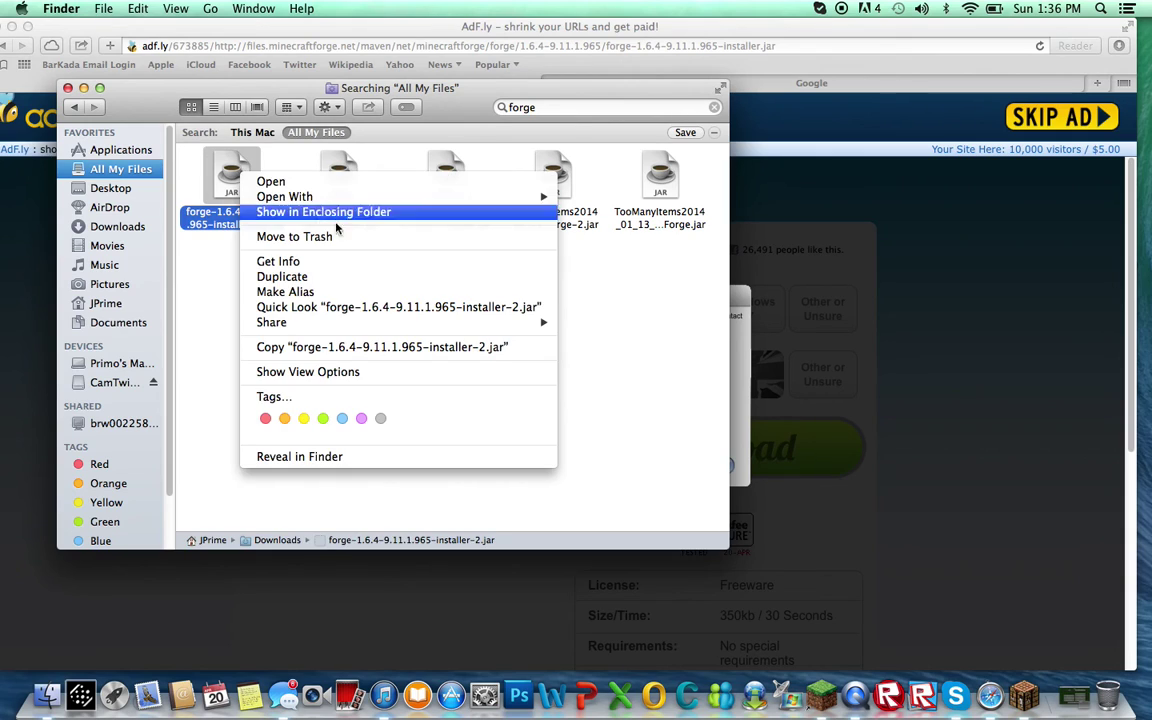
click(325, 209)
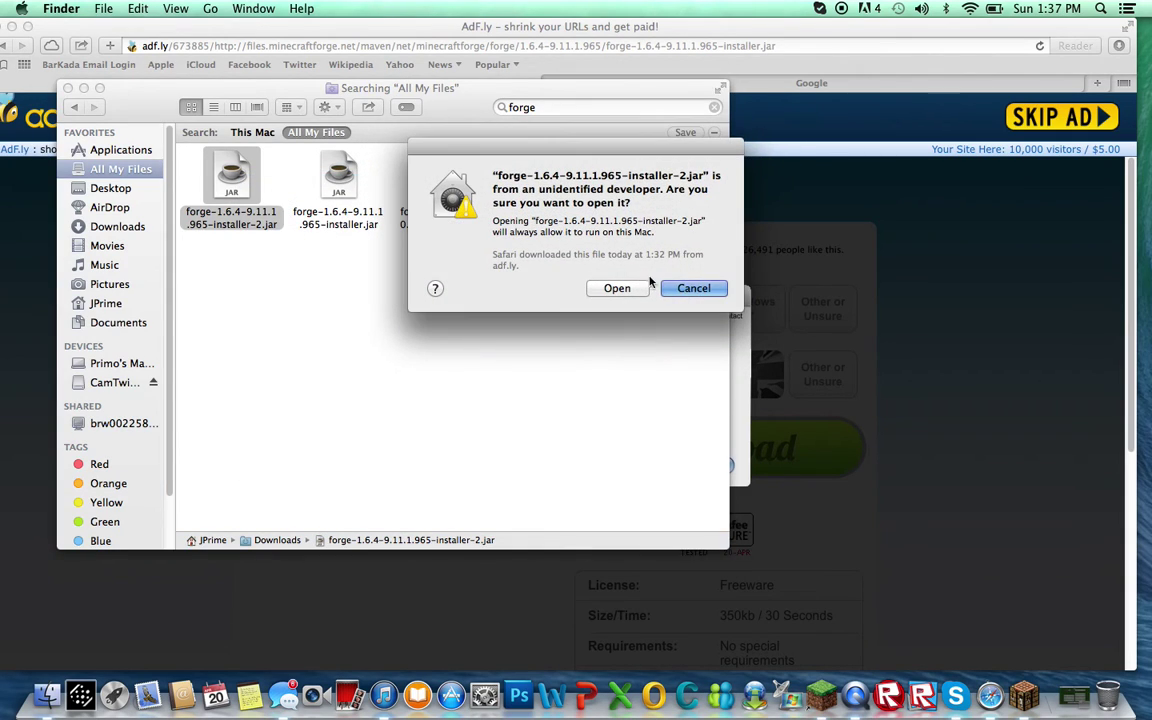
click(639, 292)
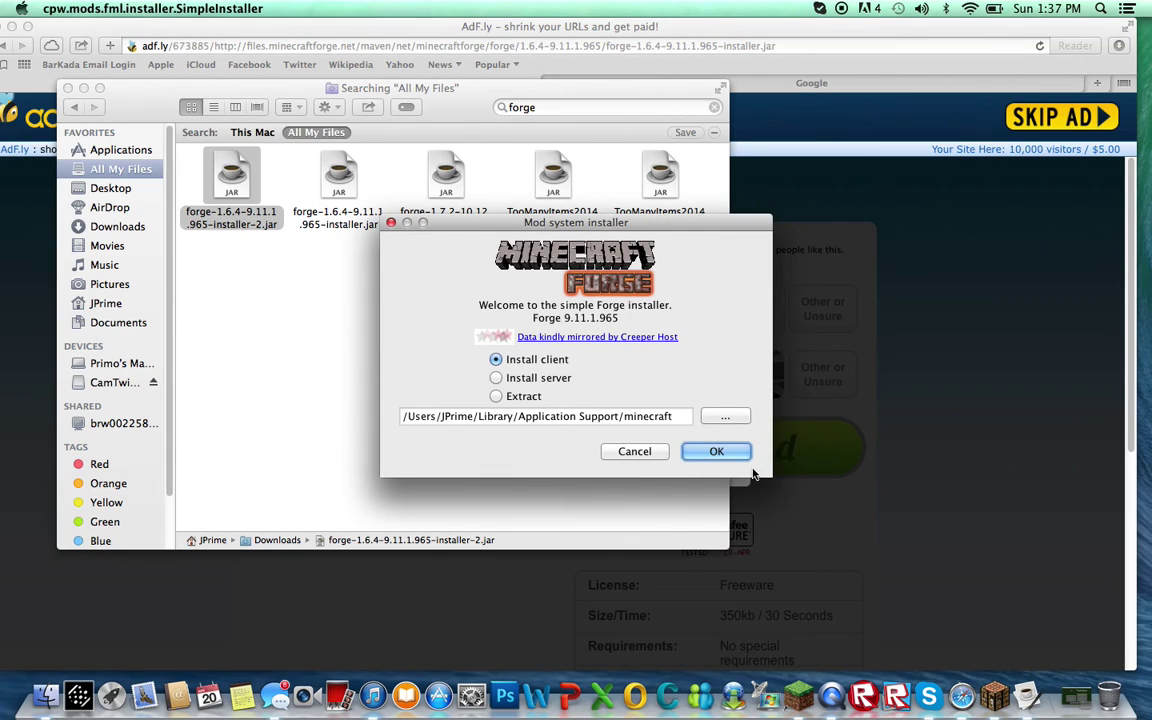
click(634, 452)
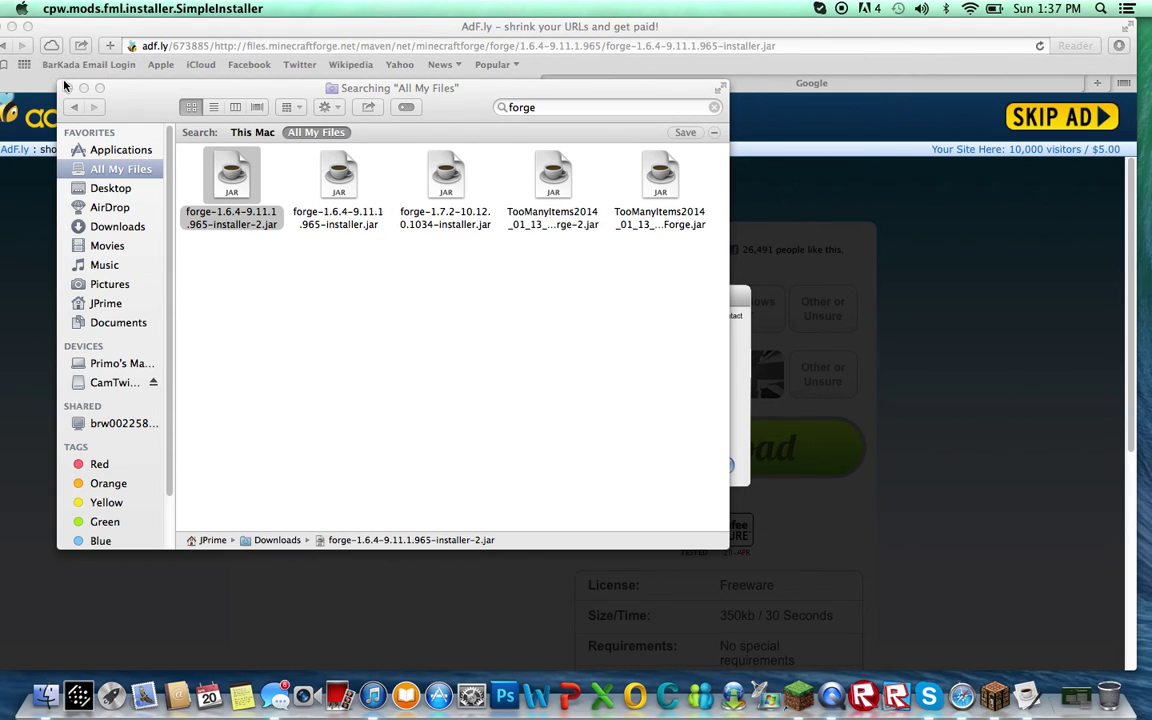
click(65, 89)
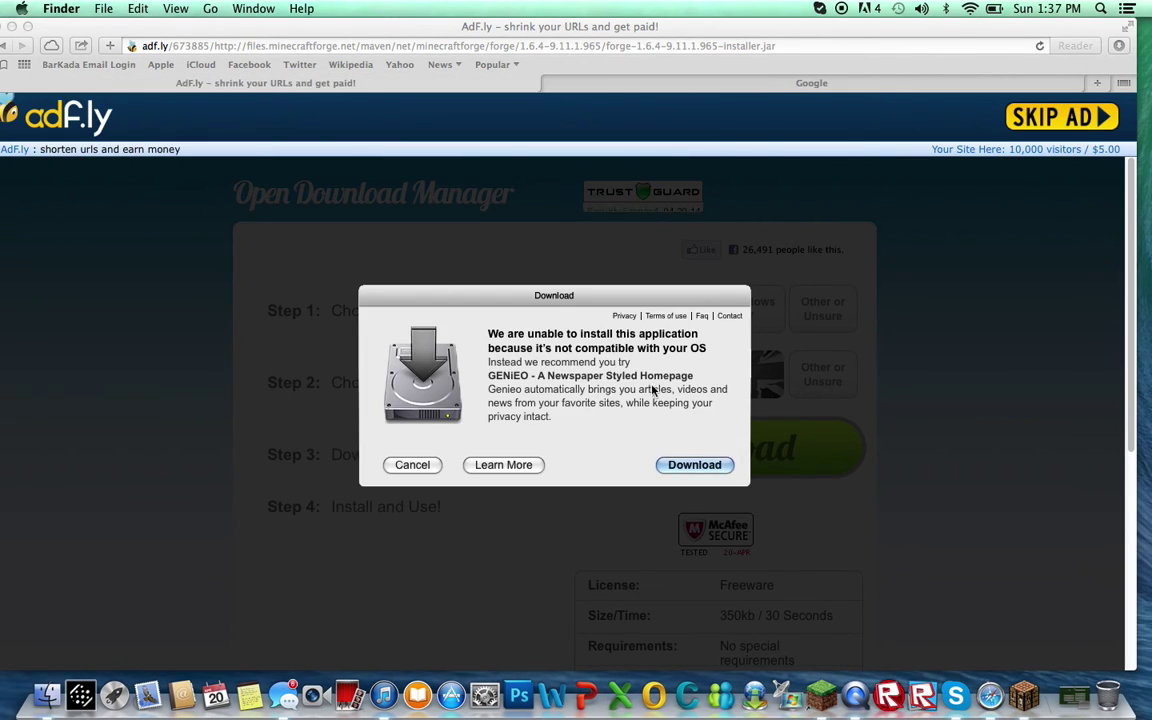
Go back in Safari from the ad page to the Pixelmon downloads page
right_click(710, 335)
click(903, 265)
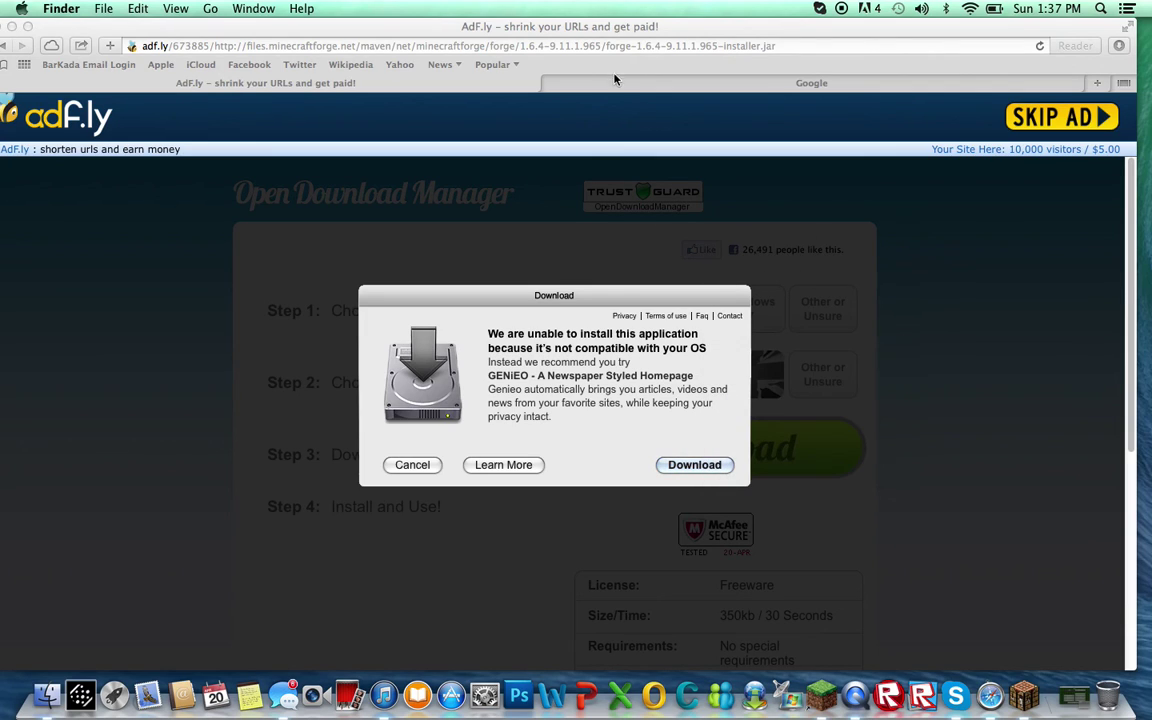
click(57, 36)
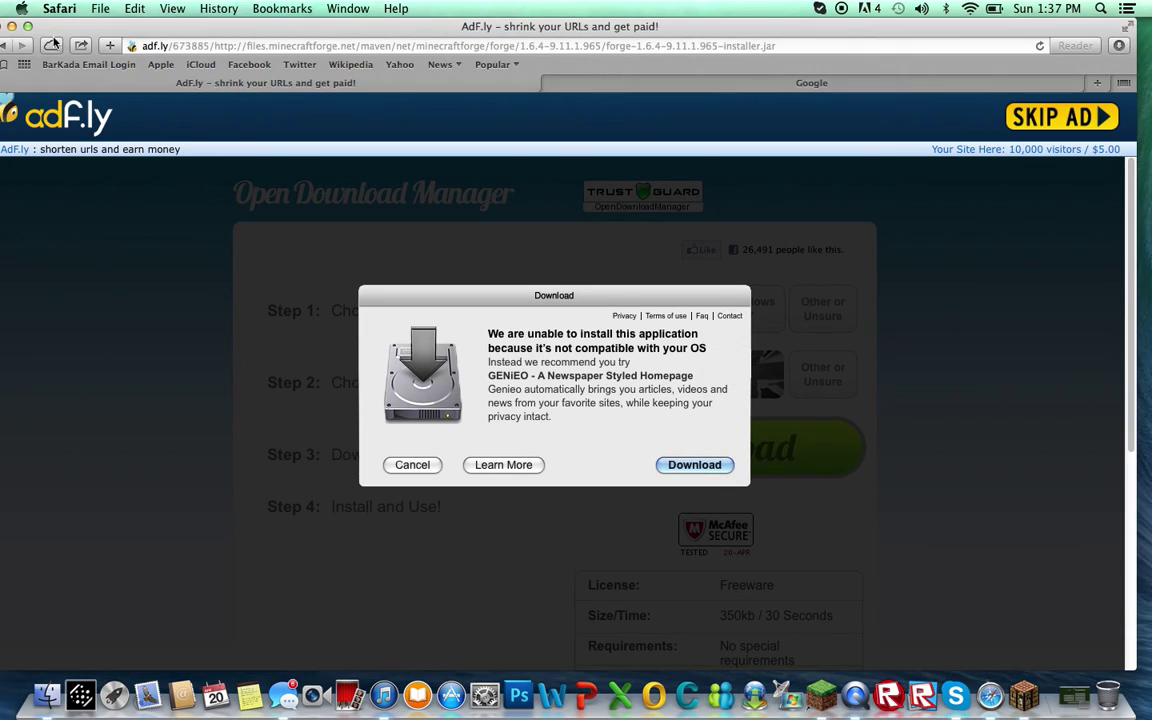
click(6, 45)
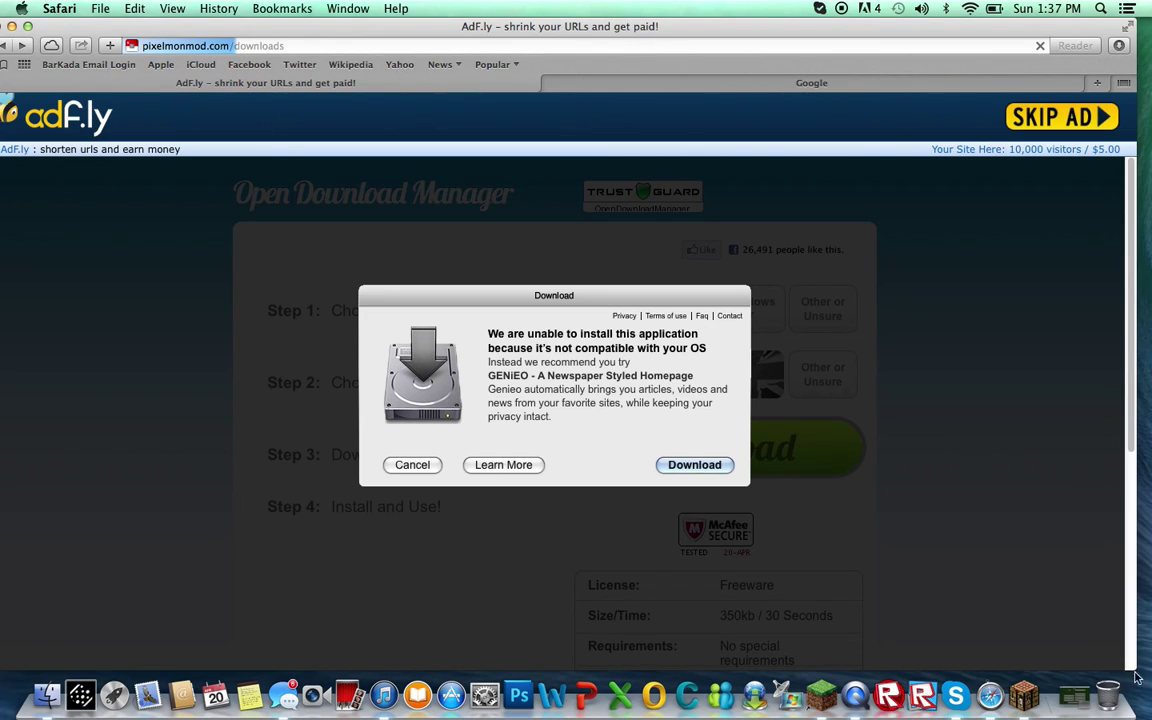
Switch to Minecraft, quit the running 1.7.4 game and its launcher, and relaunch the Minecraft launcher
click(1024, 693)
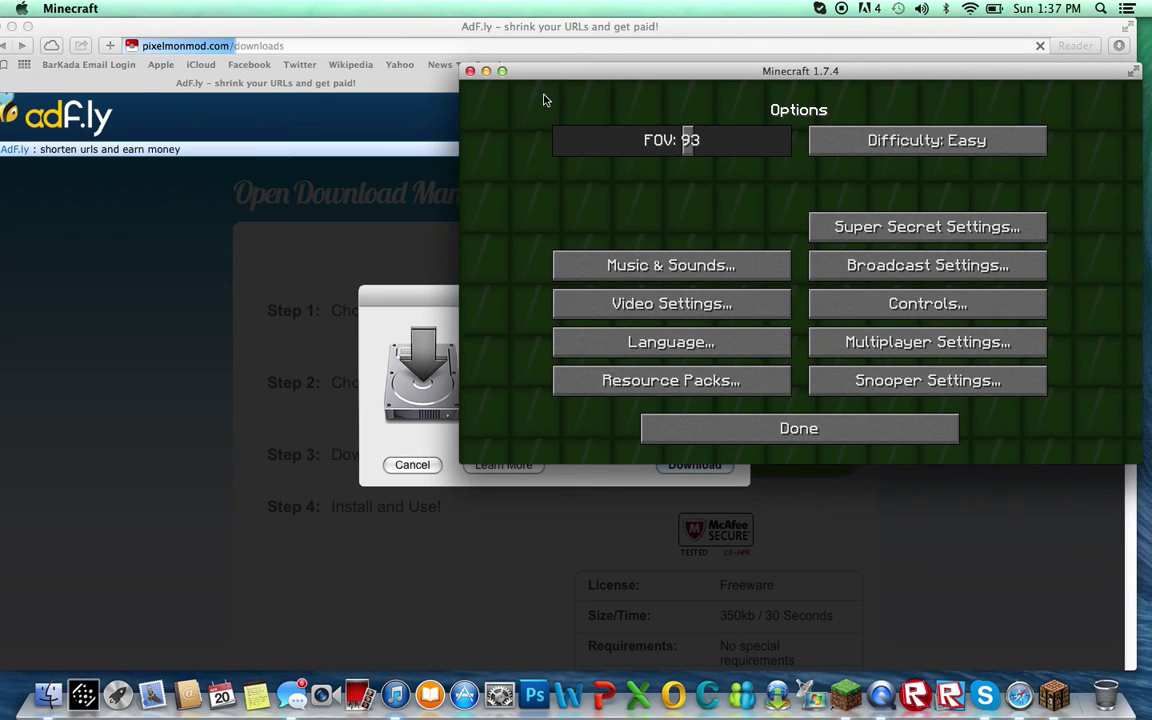
drag(547, 76, 310, 34)
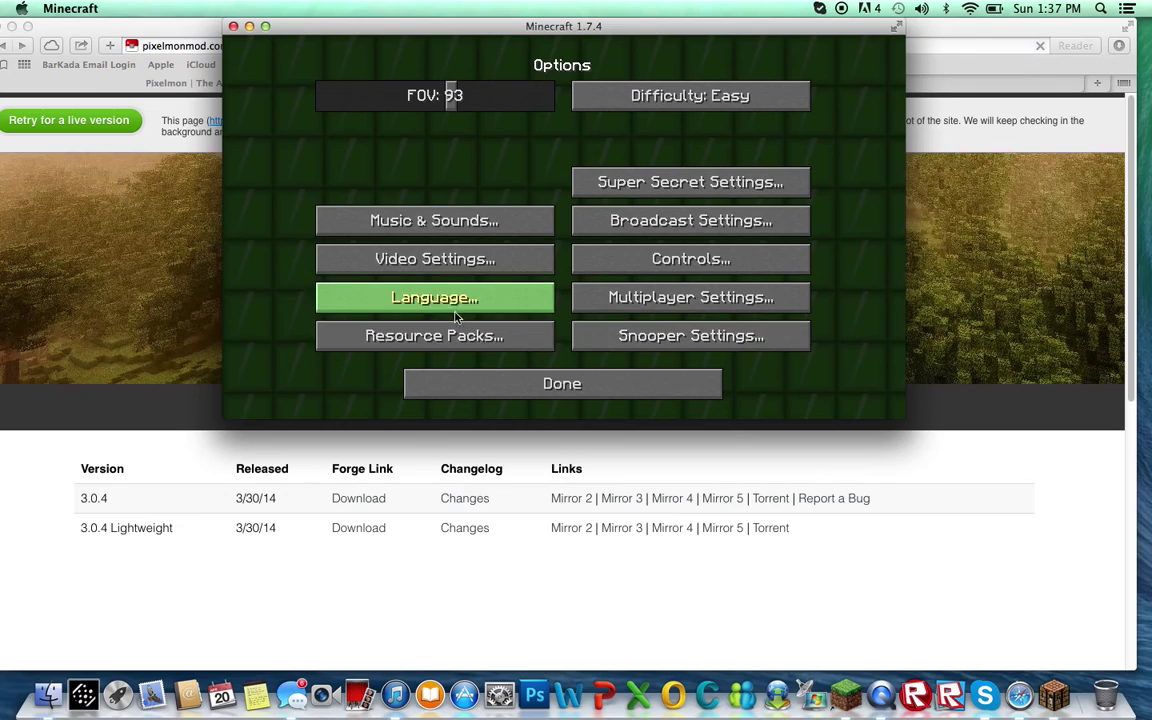
click(456, 330)
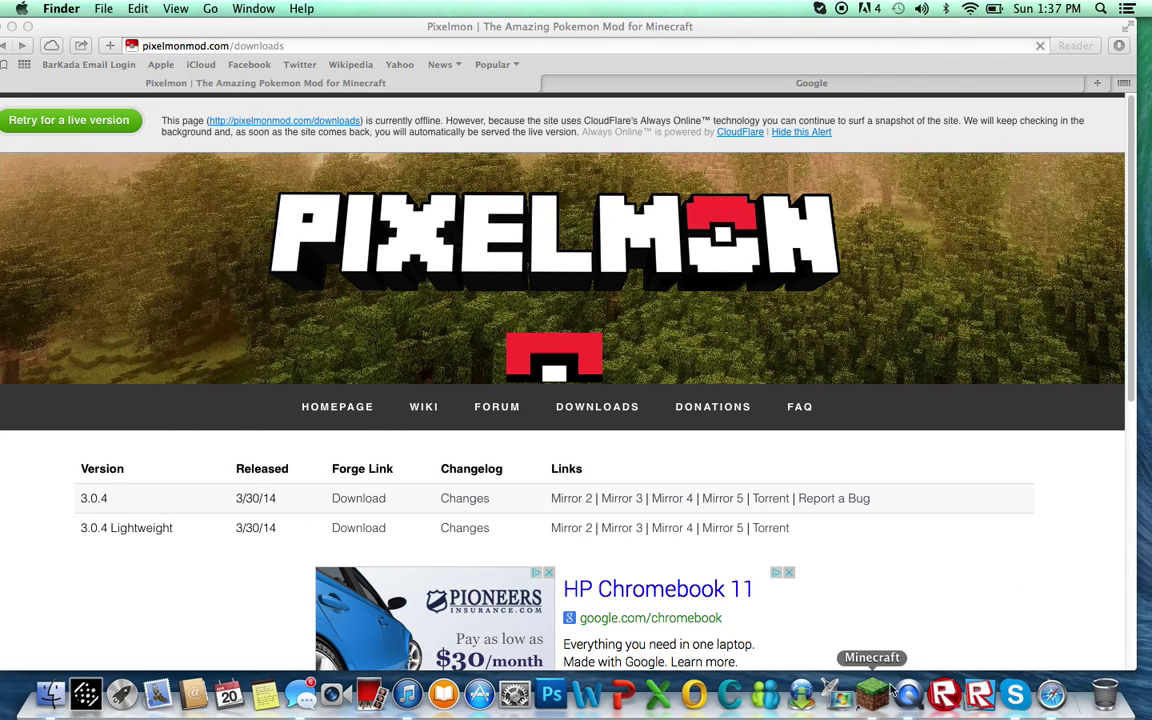
right_click(872, 693)
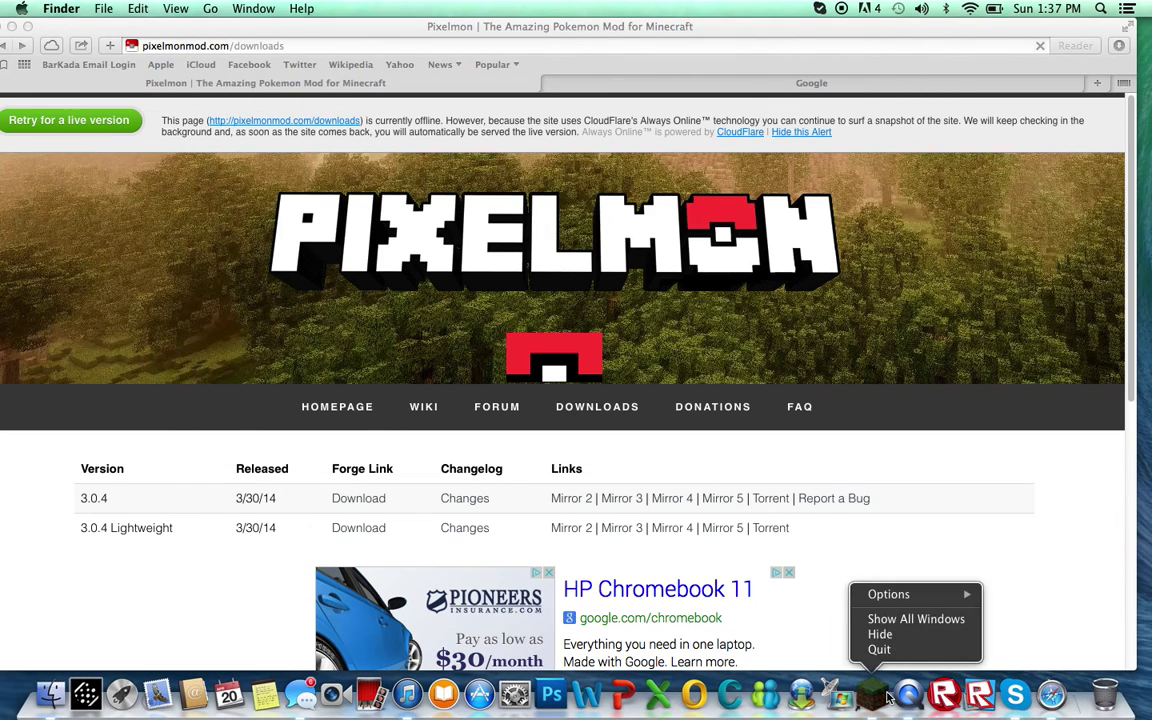
click(879, 650)
right_click(874, 695)
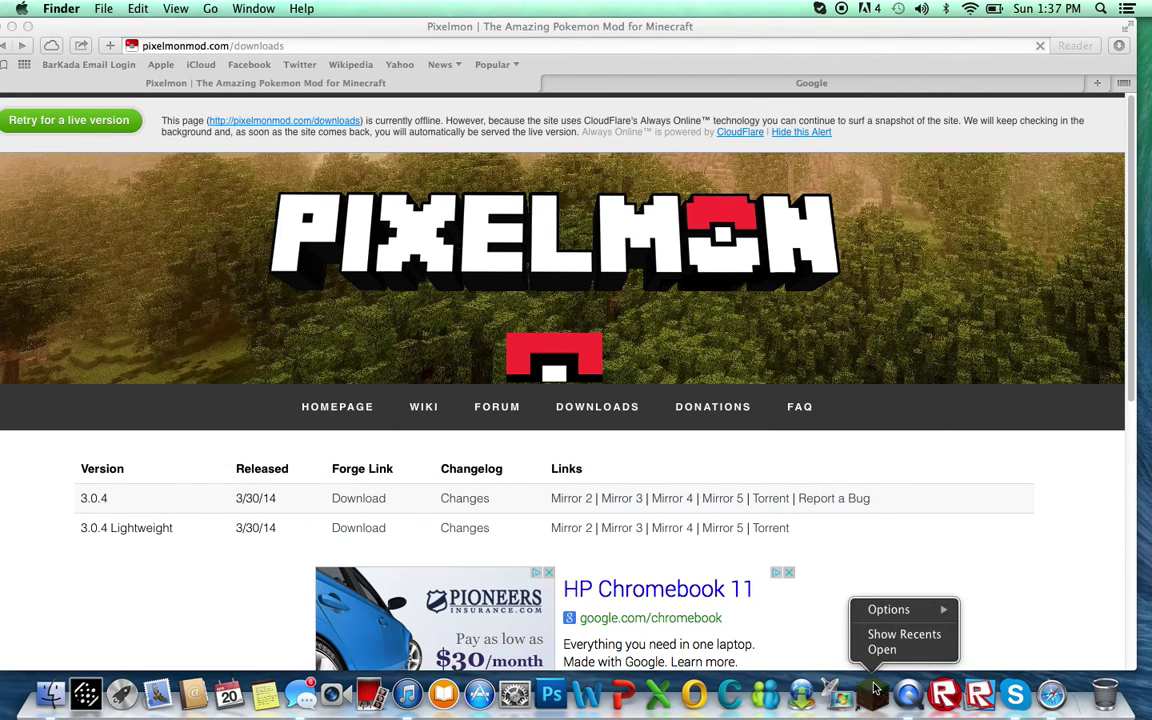
click(880, 649)
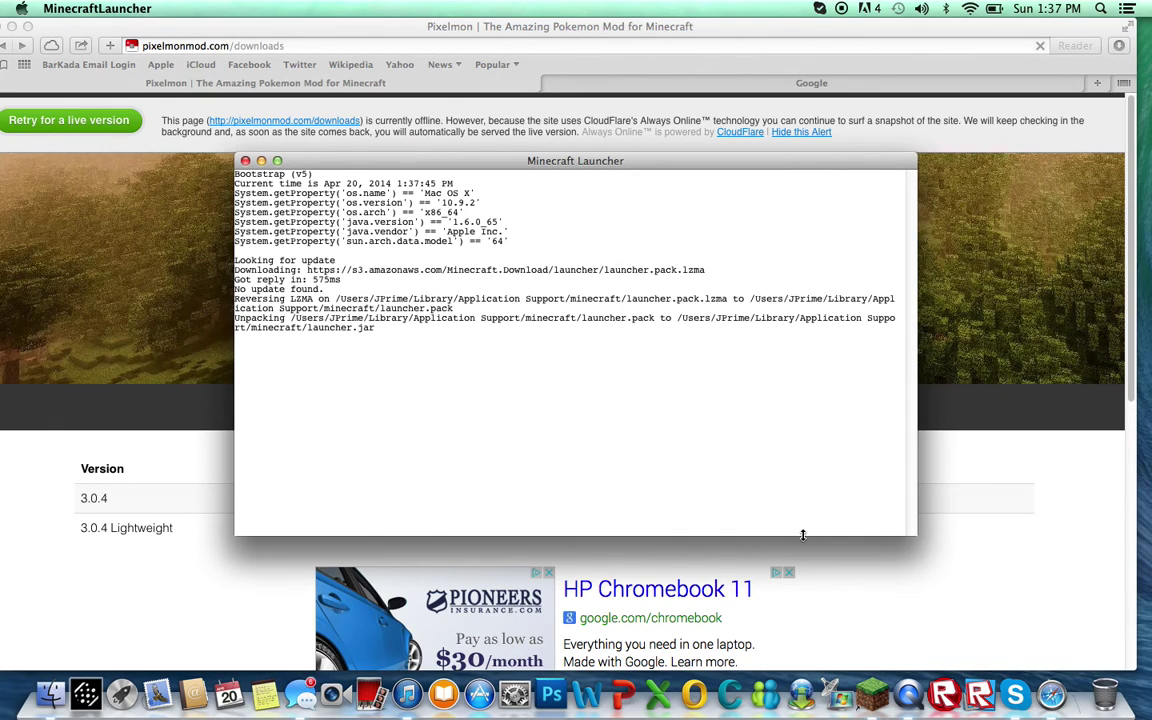
Return to Safari and open the Mirror 5 download link for Pixelmon 3.0.4
drag(616, 314, 637, 376)
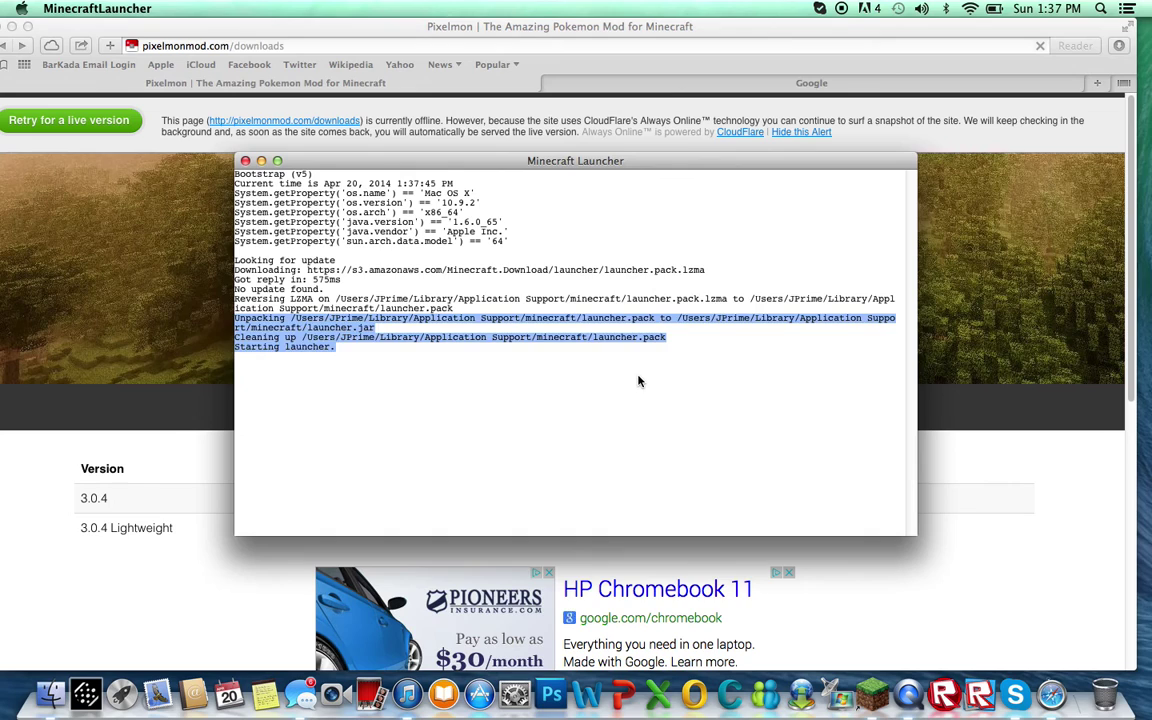
click(637, 376)
click(958, 435)
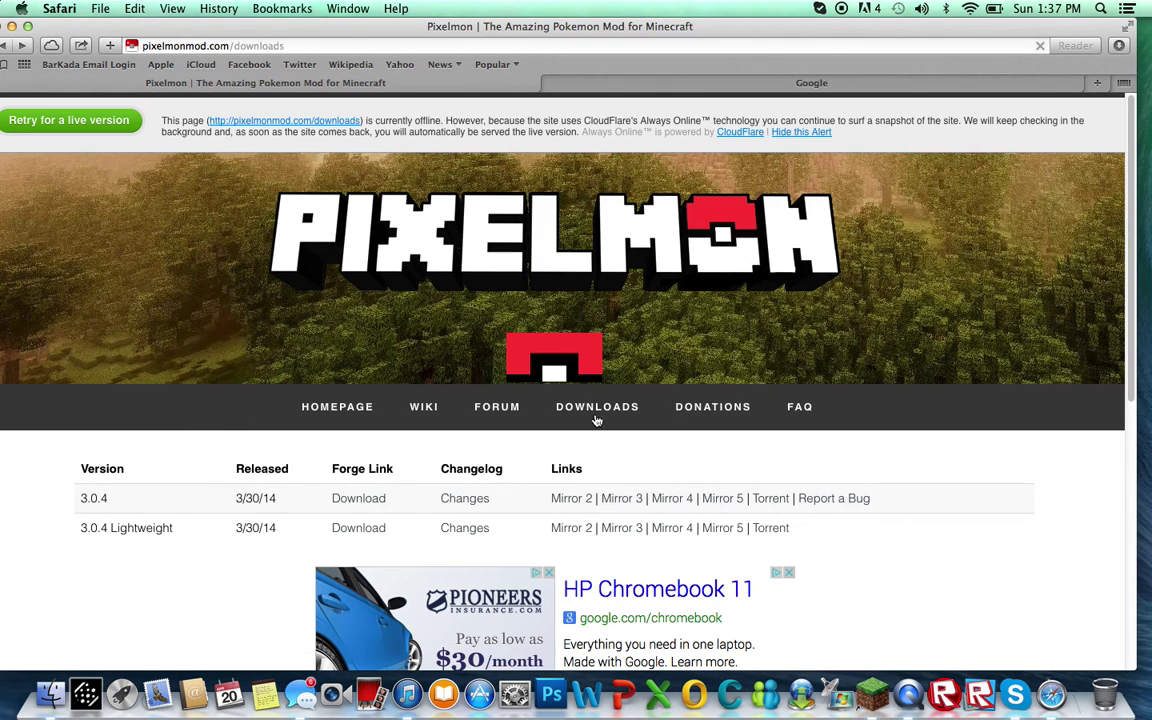
click(741, 500)
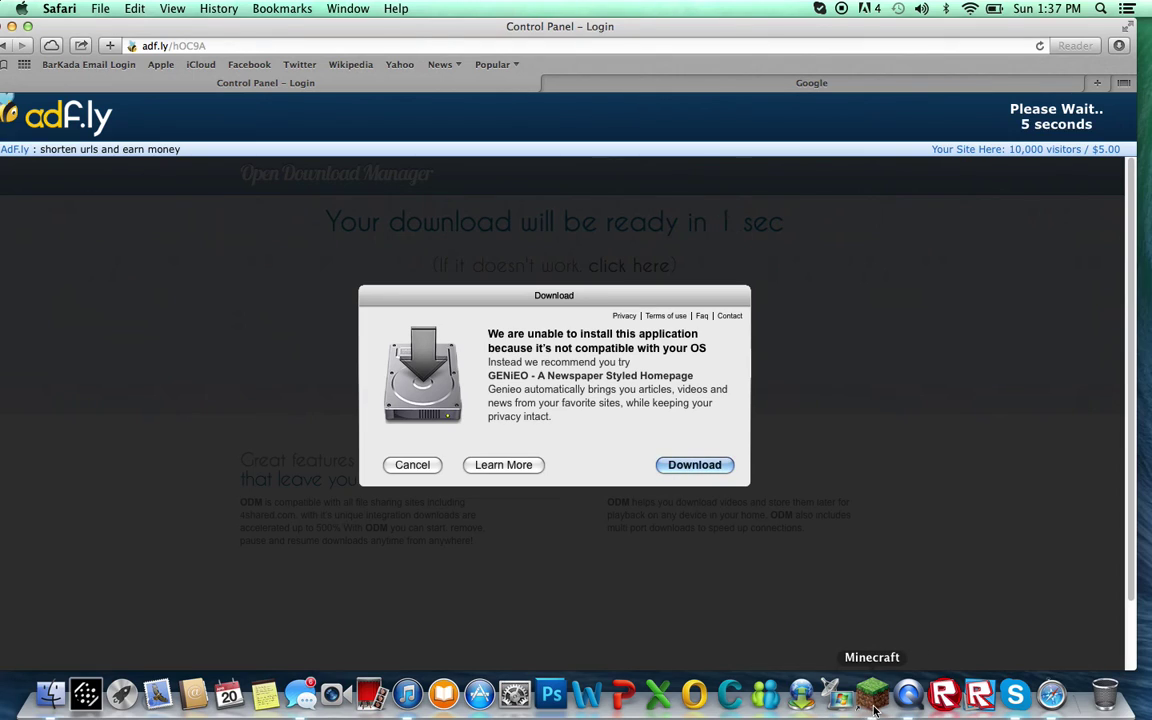
Switch to the Minecraft launcher, select the profile that runs Minecraft 1.6.4 with Forge, and start the game
click(873, 696)
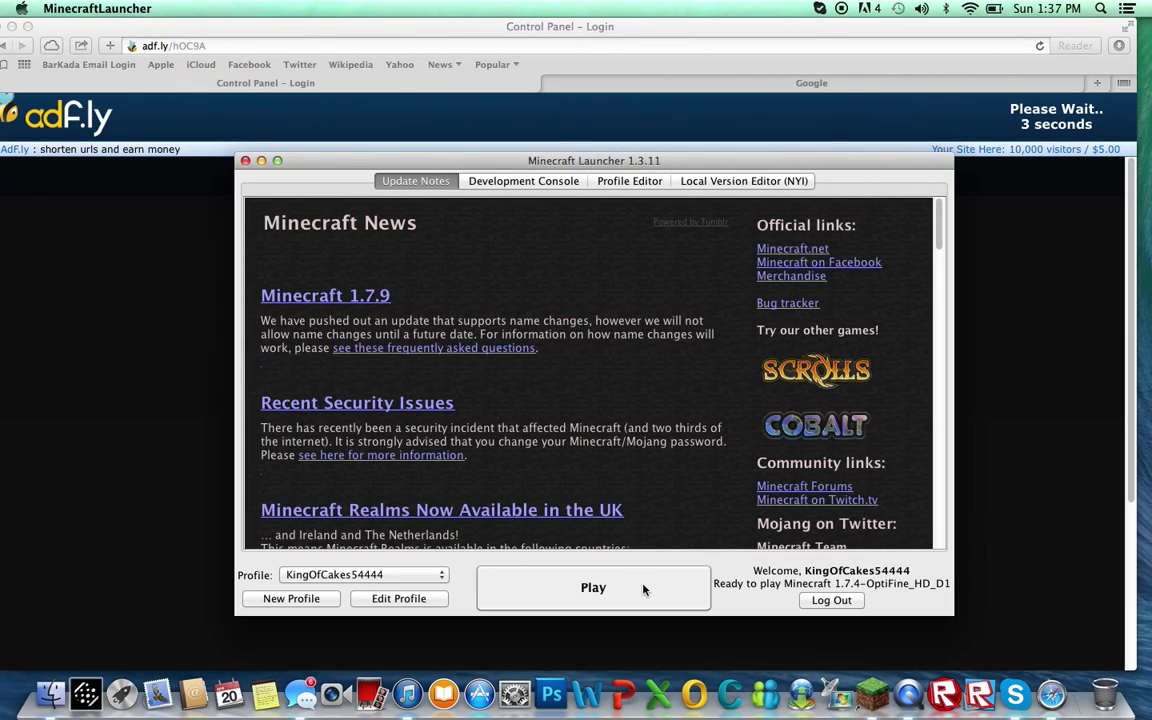
click(305, 574)
click(303, 558)
click(597, 594)
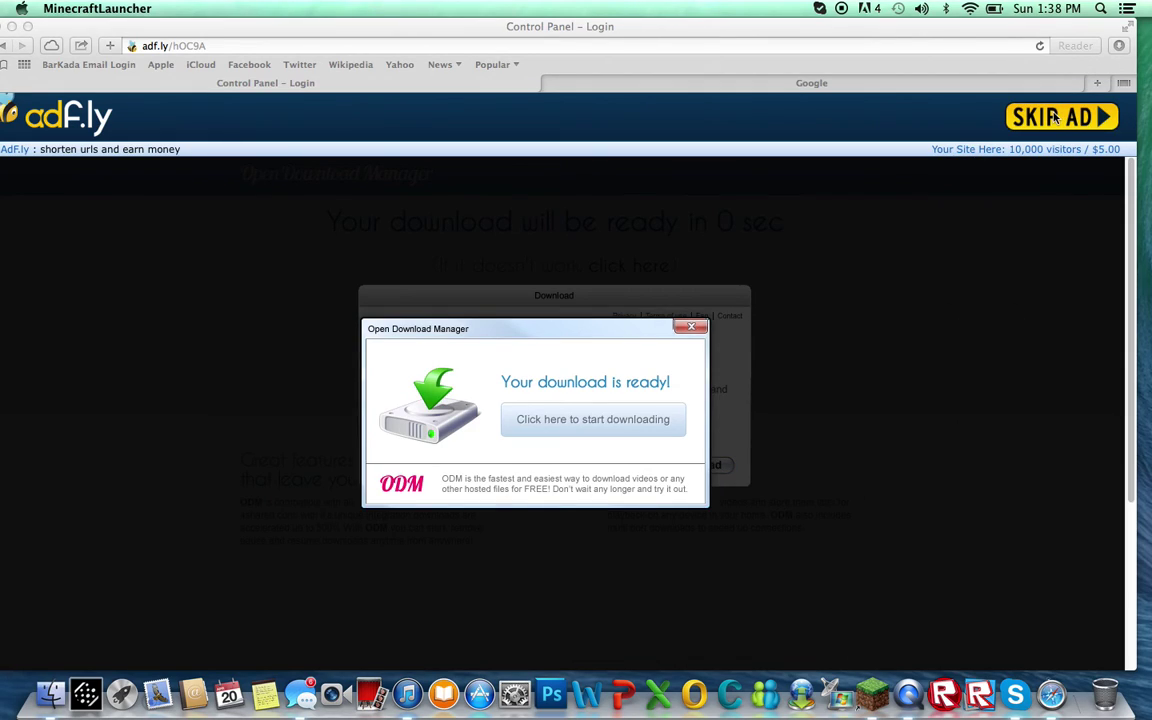
Close the Google tab, skip the ad, and download the full version of Pixelmon 3.0.4
click(1054, 118)
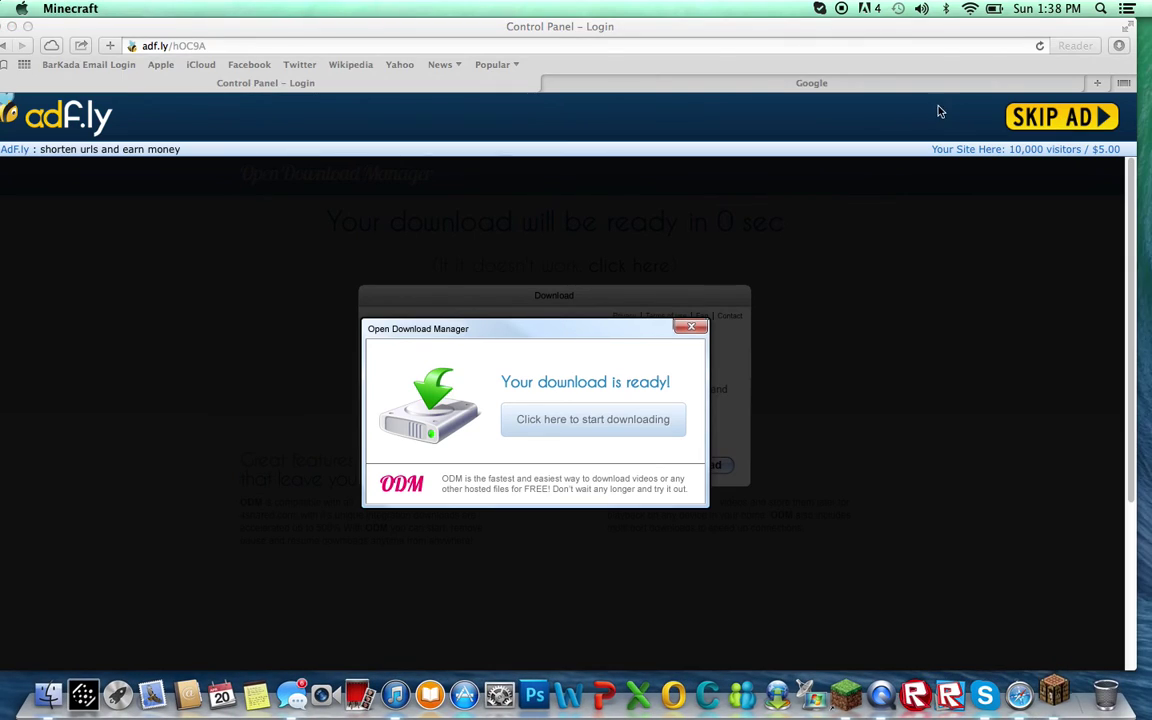
click(955, 109)
click(548, 84)
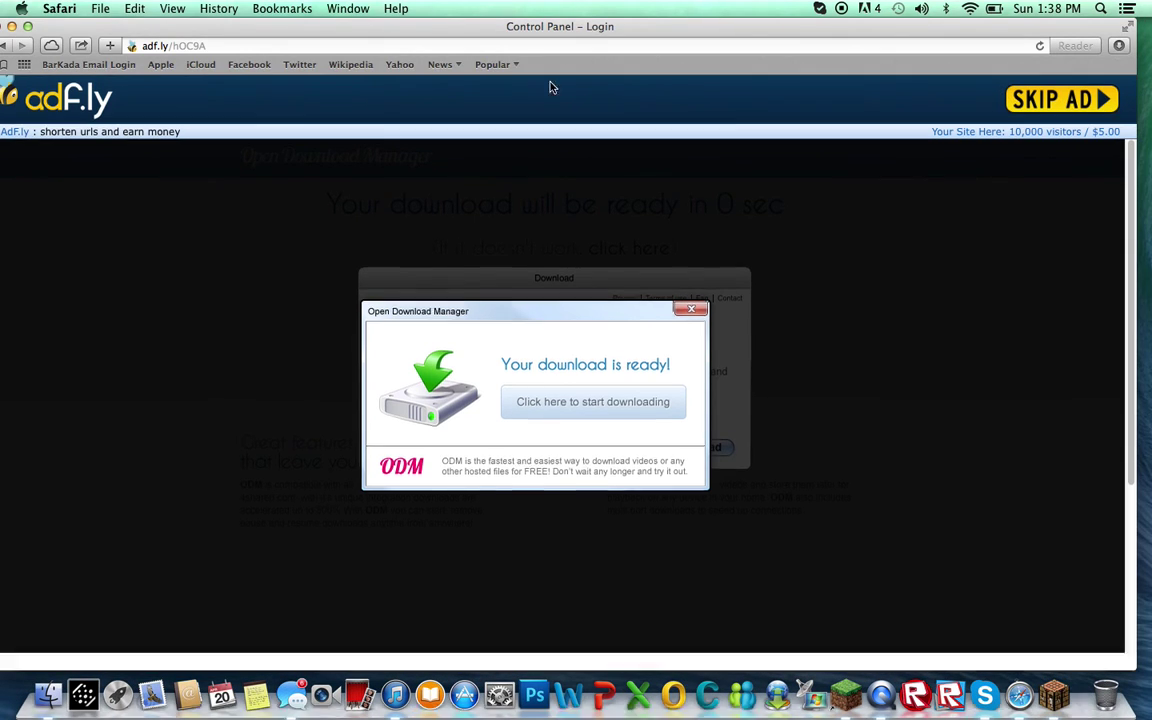
click(960, 114)
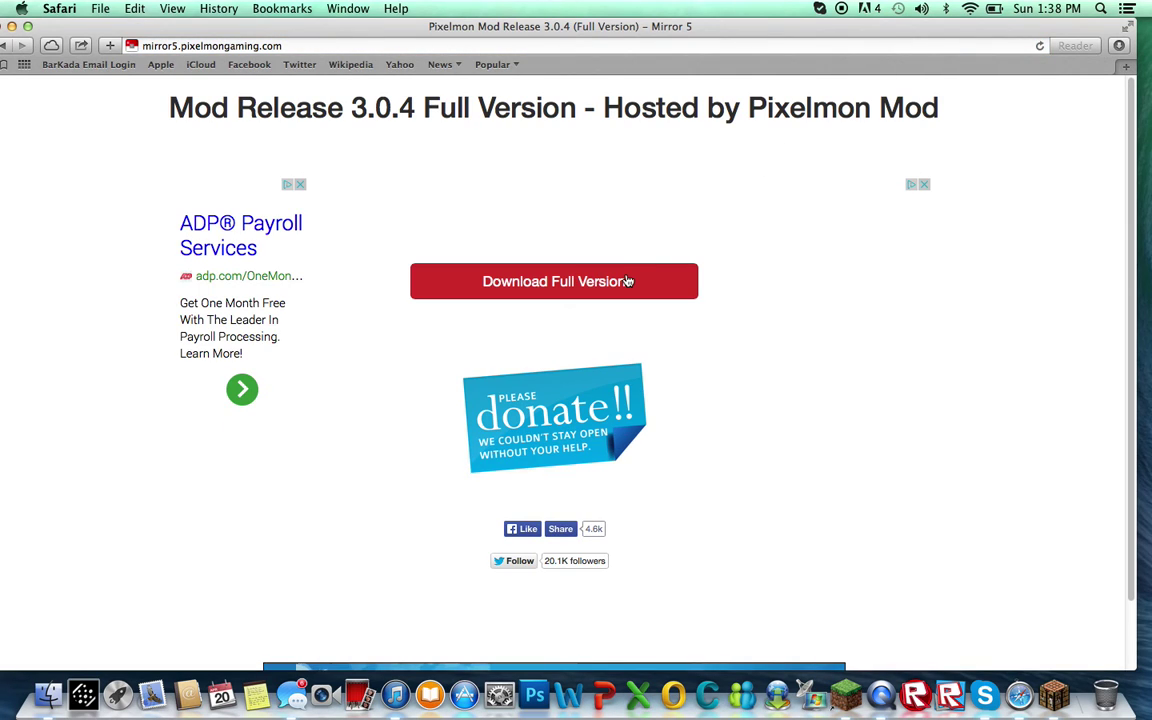
click(630, 281)
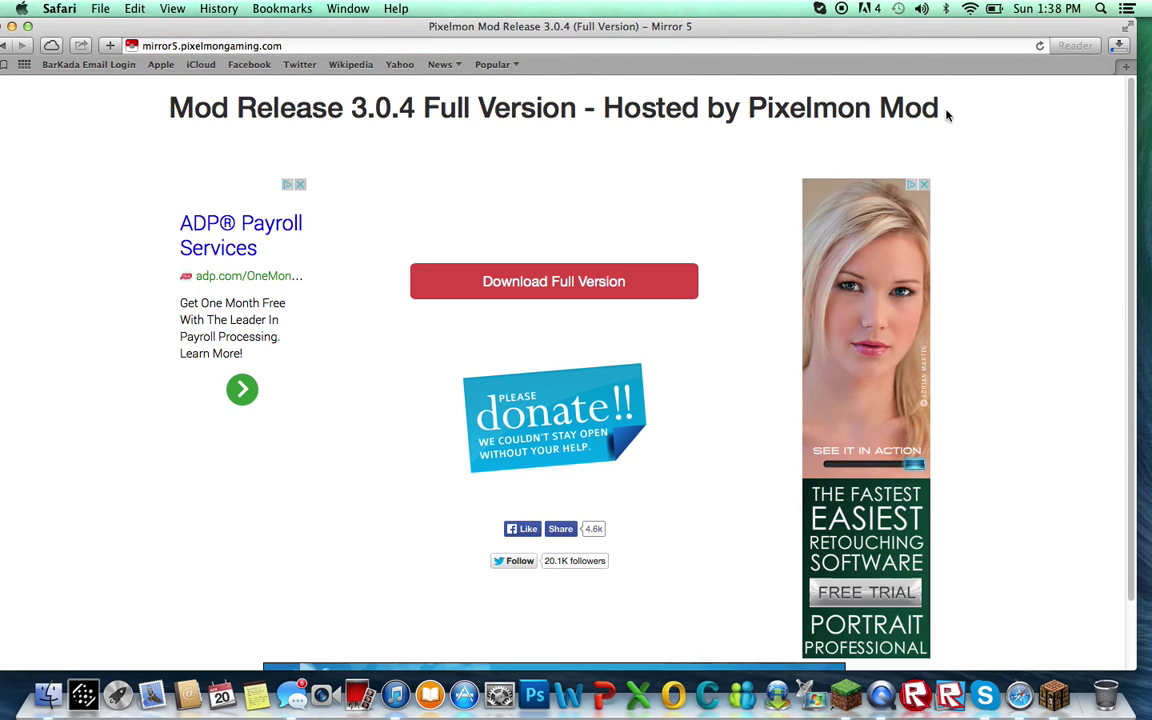
Switch to the Minecraft 1.6.4 game, check the Forge version on its title screen, and quit the game
click(1055, 692)
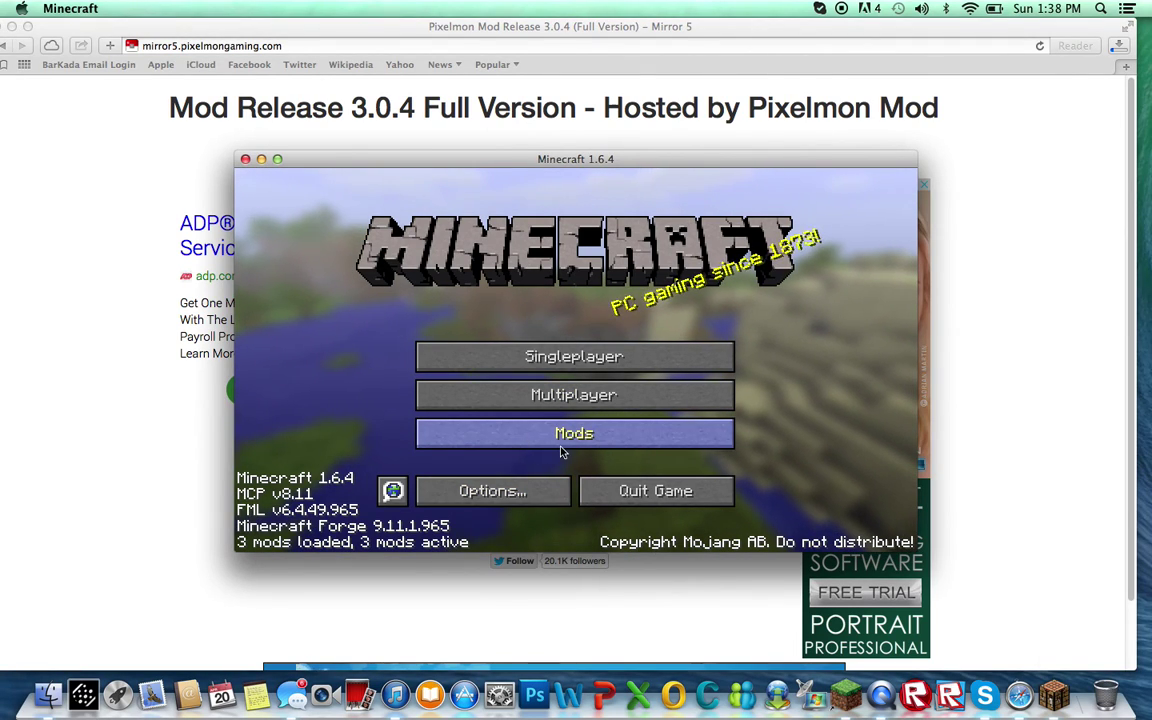
click(657, 497)
click(994, 8)
Show the download progress of Pixelmon 3.0.4.zip and move the Safari window to expose the desktop folders
click(1007, 48)
click(1119, 45)
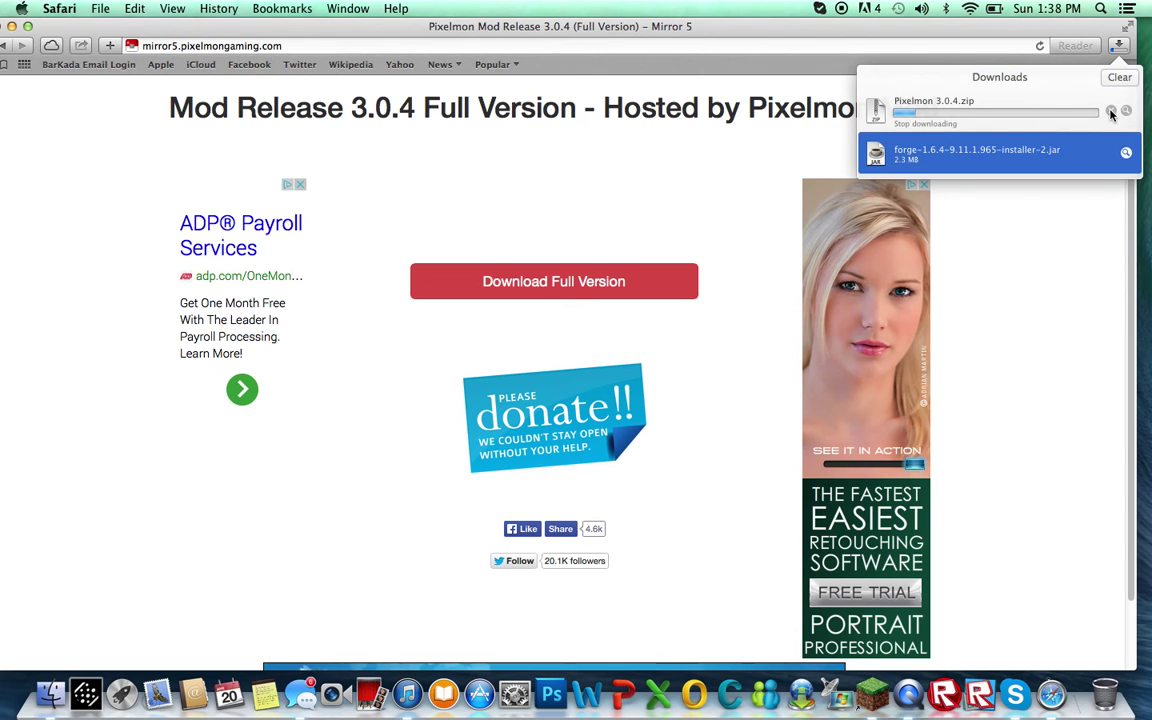
drag(737, 30, 629, 175)
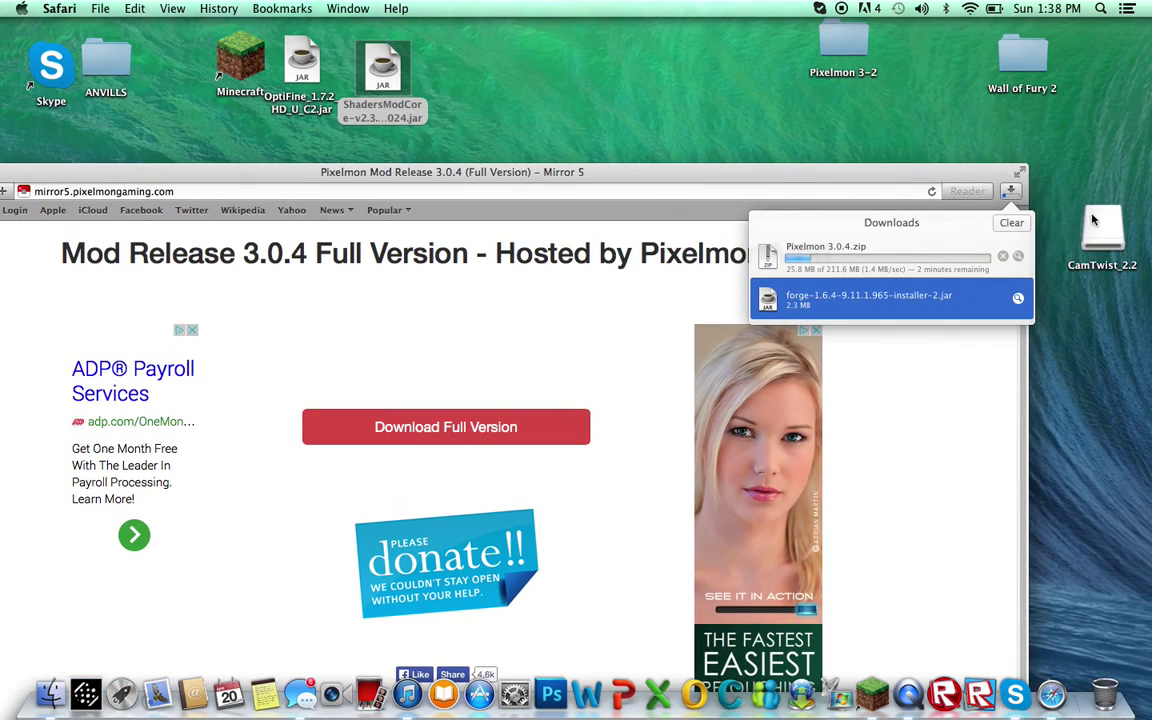
Move the Pixelmon 3-2 folder across the desktop to sit beside the Wall of Fury 2 folder
drag(829, 48, 838, 113)
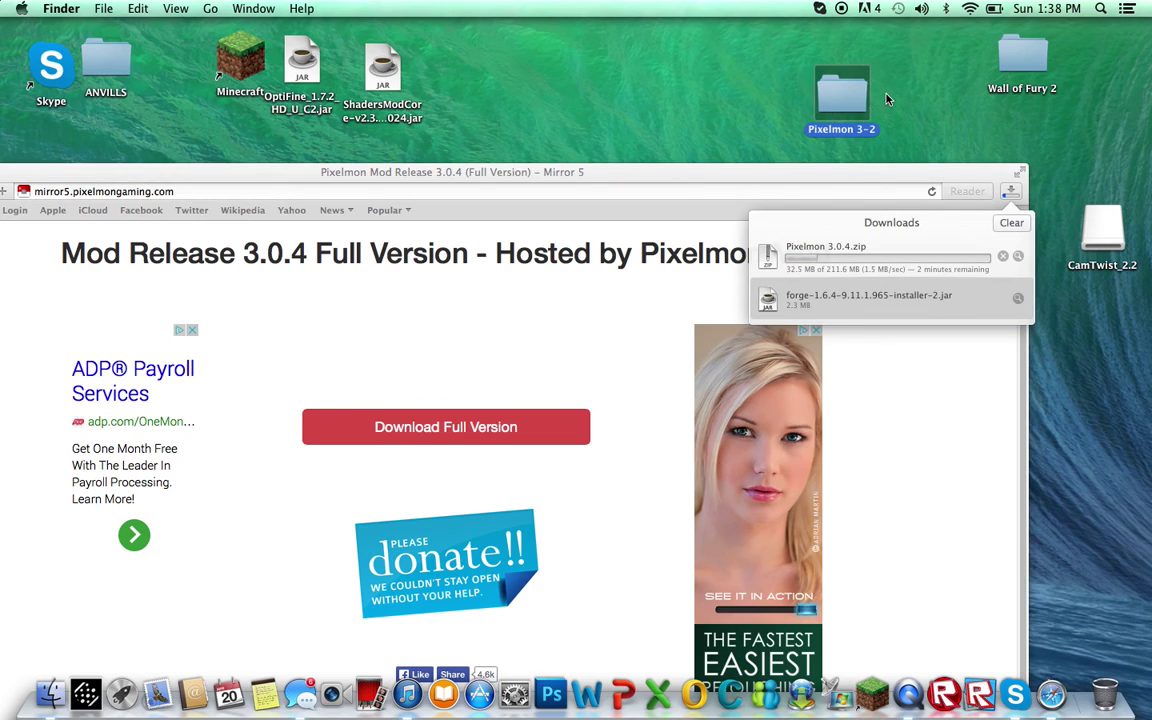
click(884, 131)
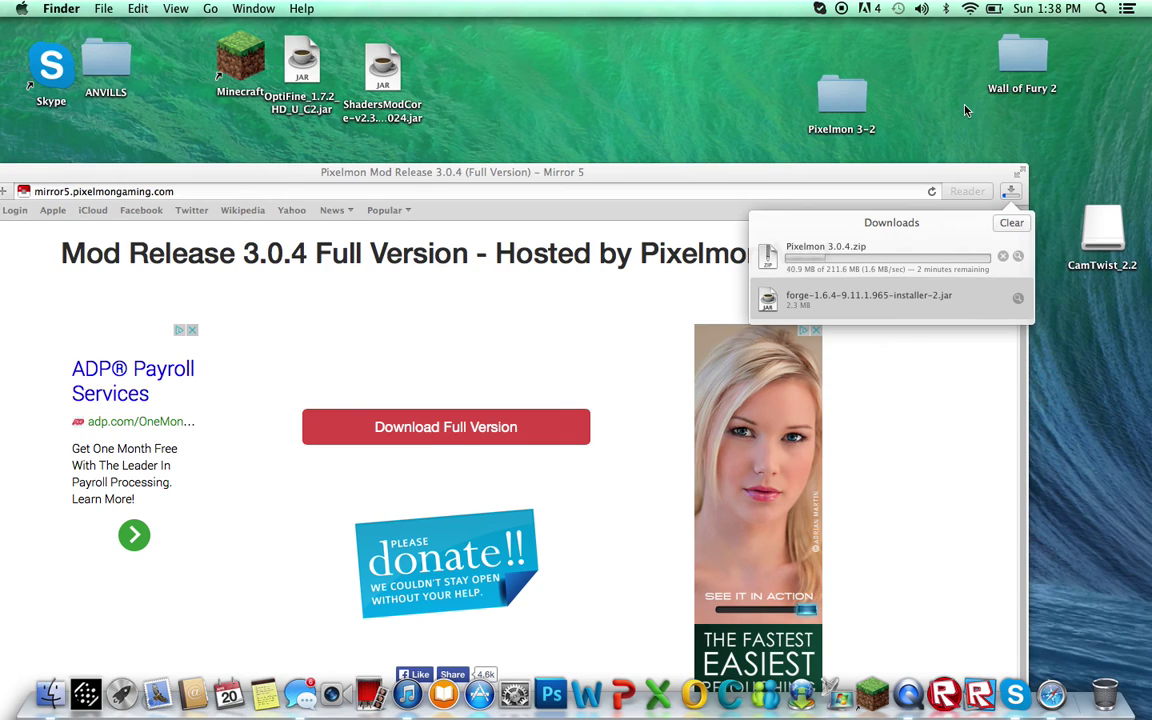
drag(849, 101, 760, 60)
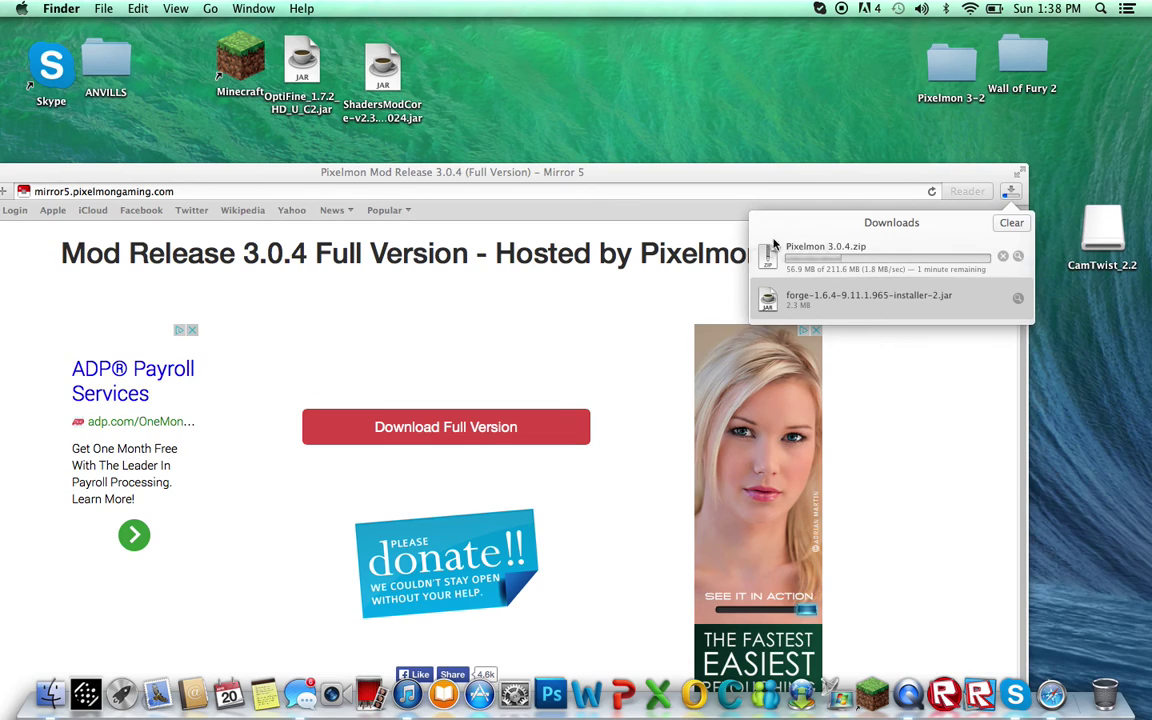
drag(970, 72, 942, 76)
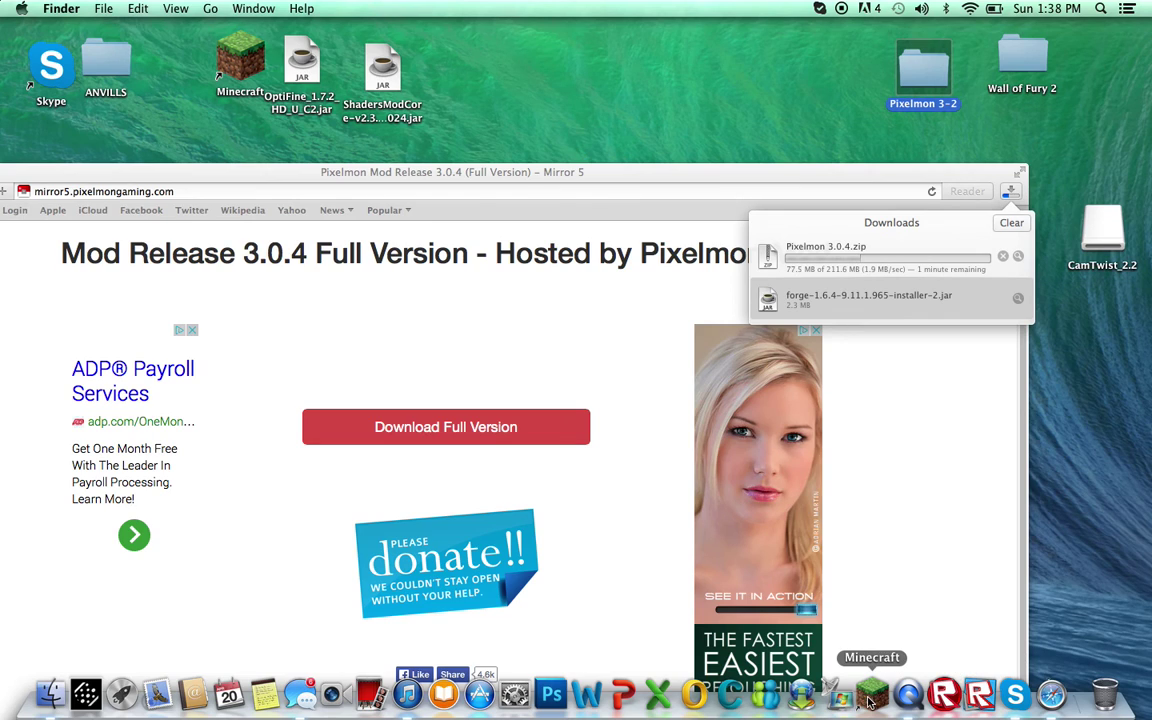
Open the Minecraft launcher and start Minecraft 1.6.4 with the Forge profile
click(872, 692)
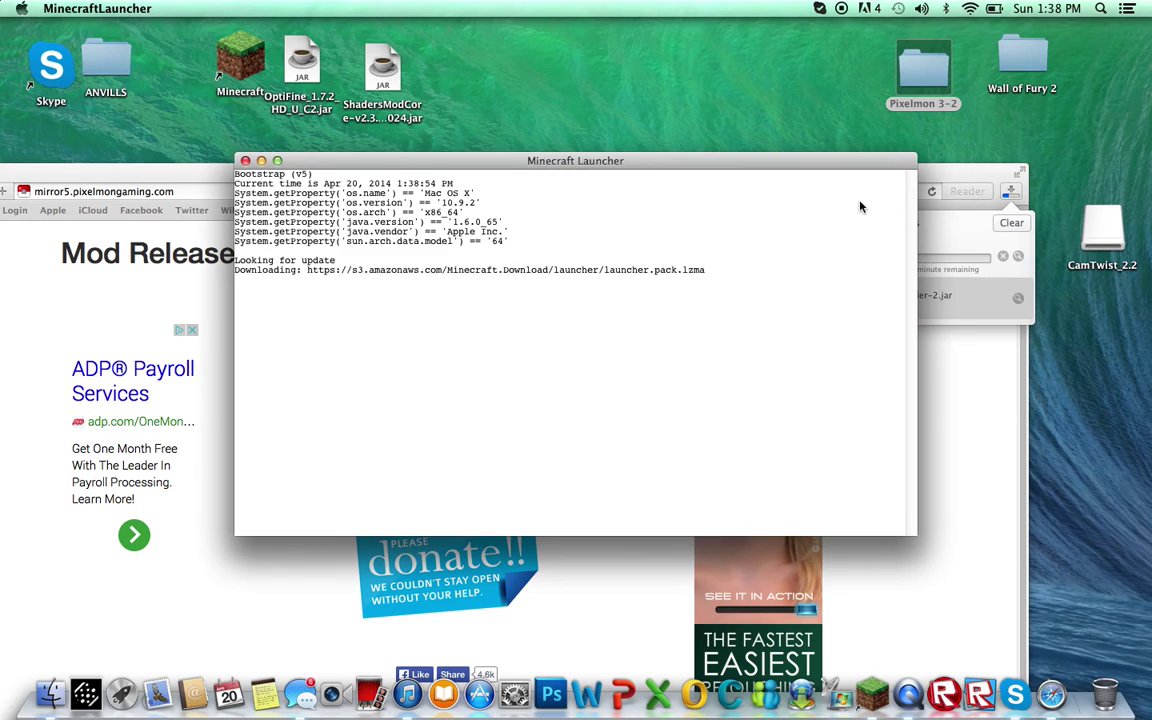
drag(712, 264, 706, 341)
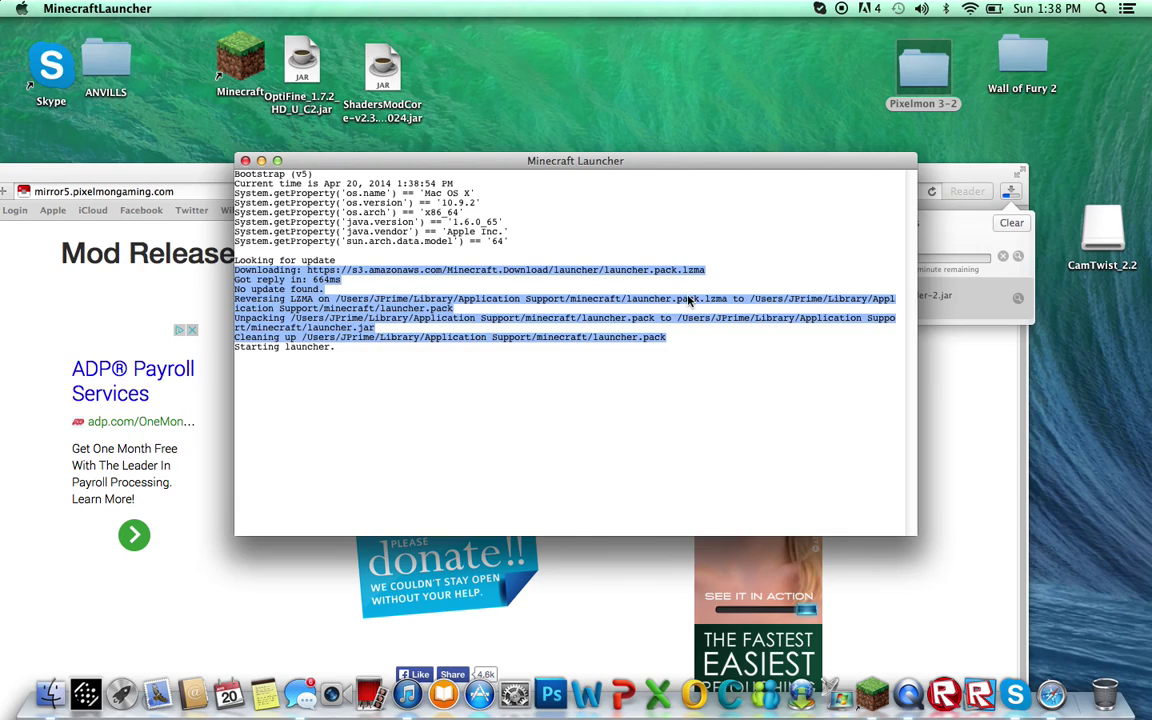
drag(58, 173, 768, 492)
click(597, 491)
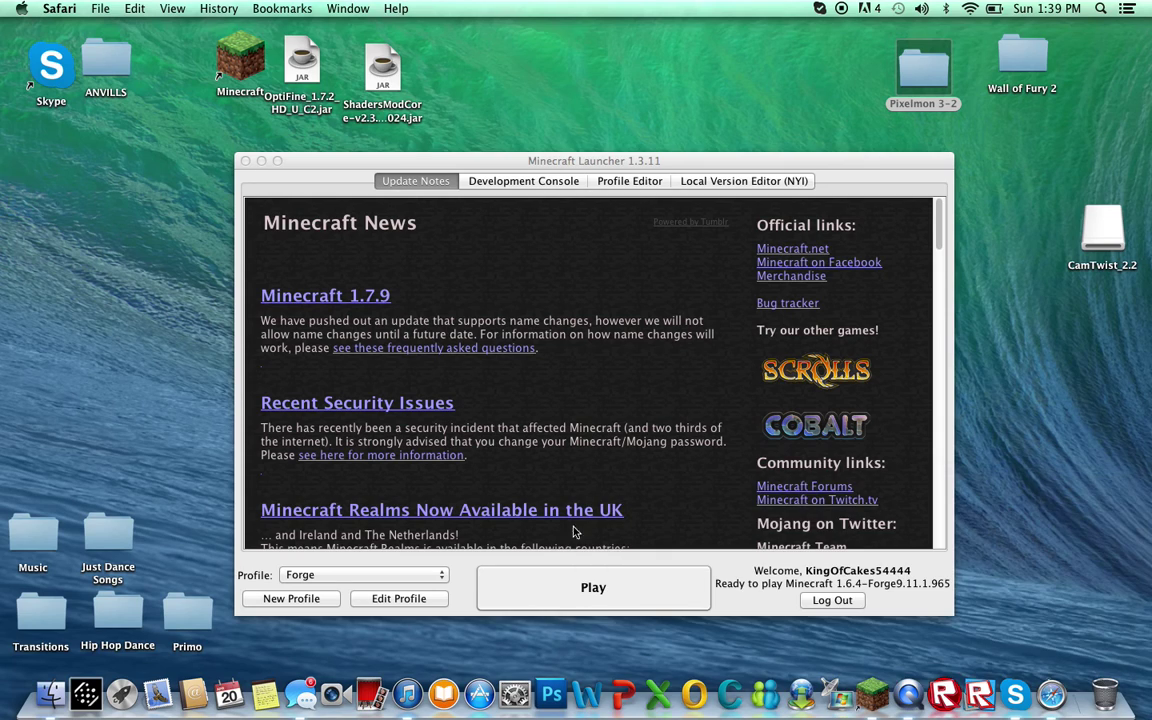
click(523, 587)
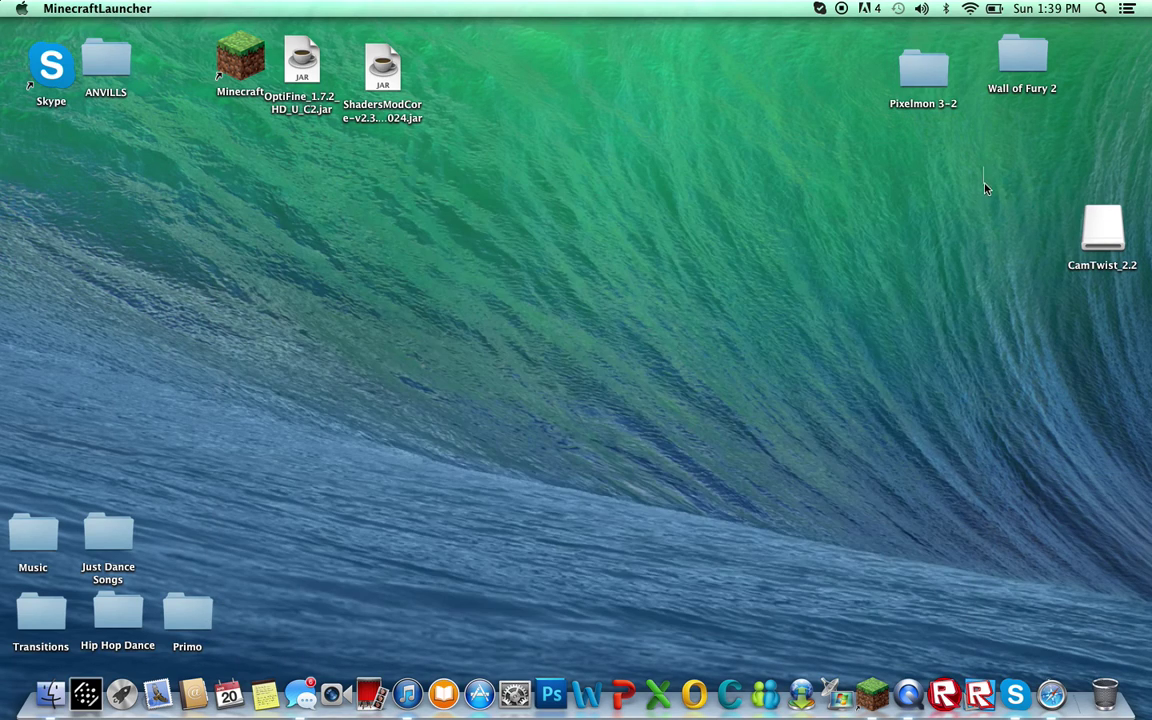
drag(982, 167, 988, 246)
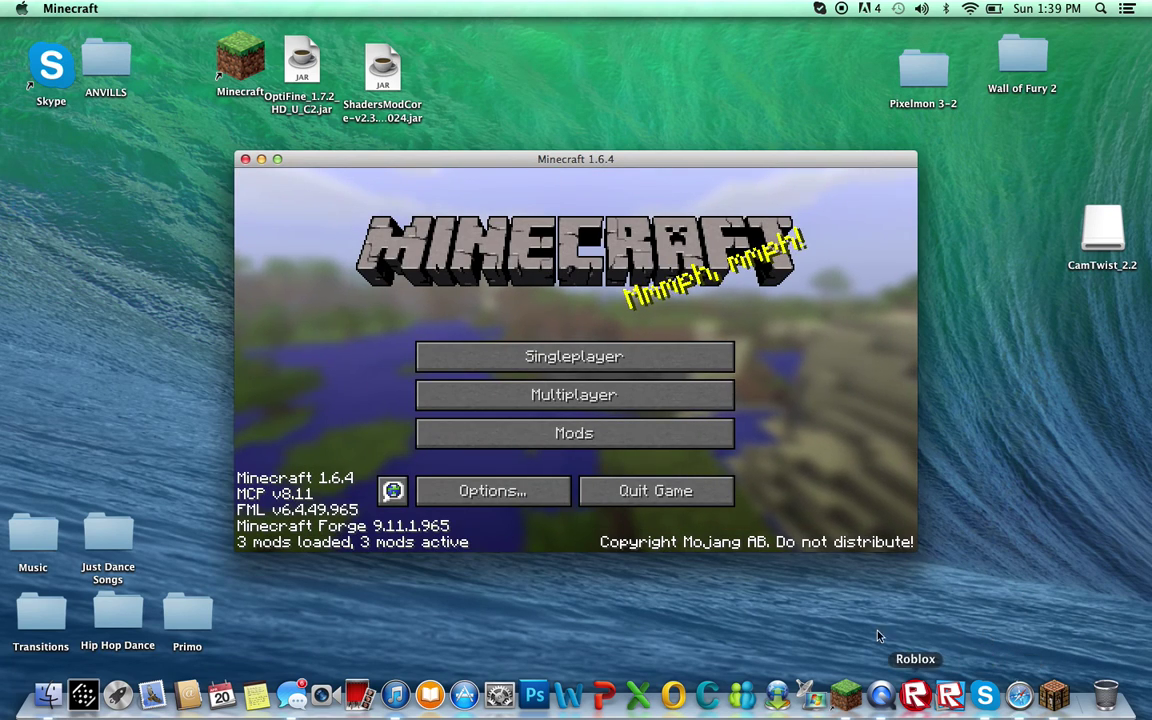
Open the resource pack folder from the game's options, keep it in column view, and reposition the Finder window
click(500, 488)
click(480, 470)
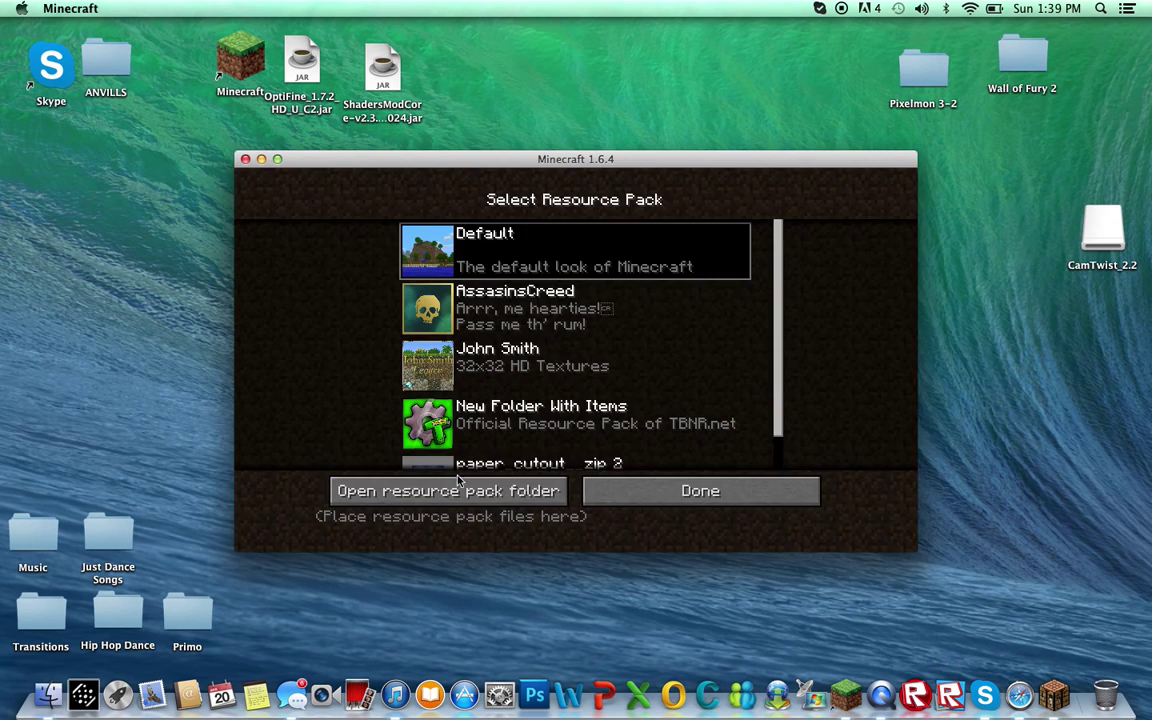
click(480, 489)
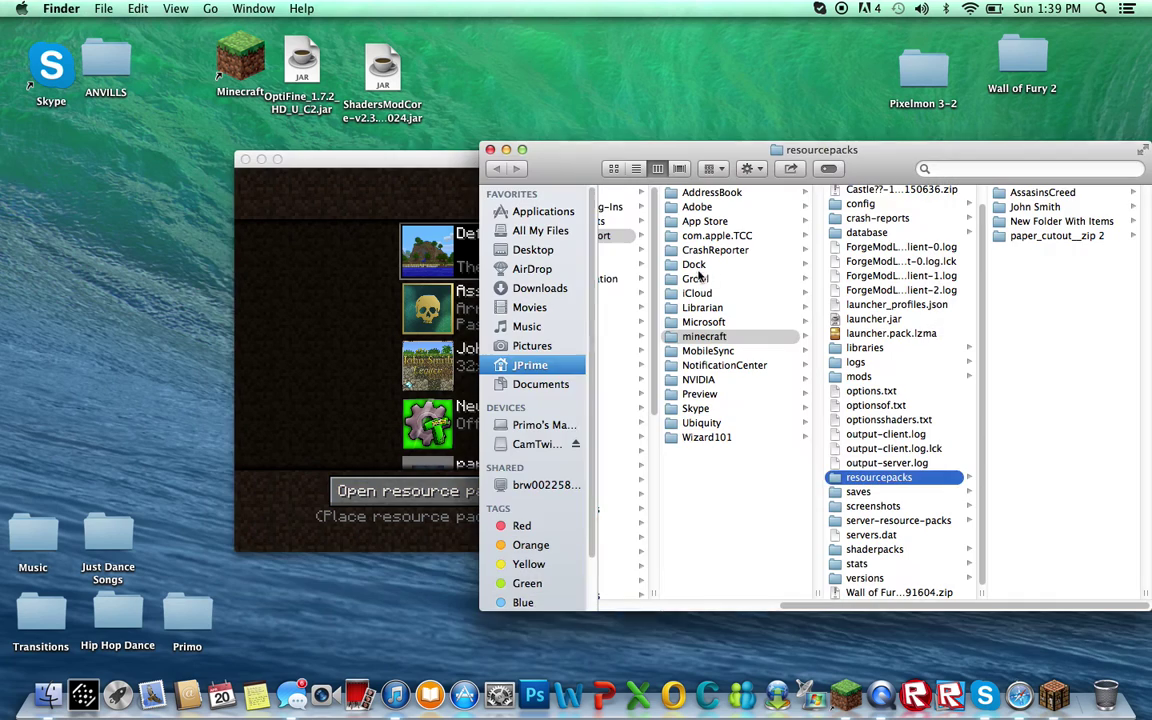
click(636, 168)
click(614, 168)
click(656, 170)
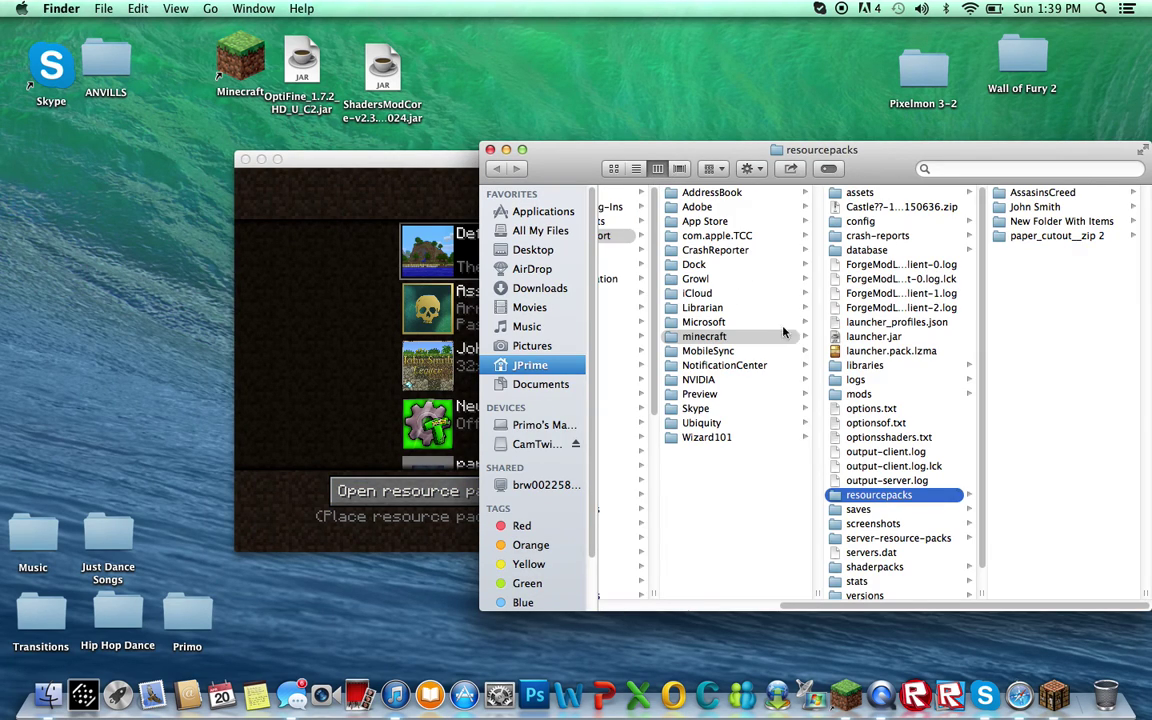
drag(879, 160, 688, 34)
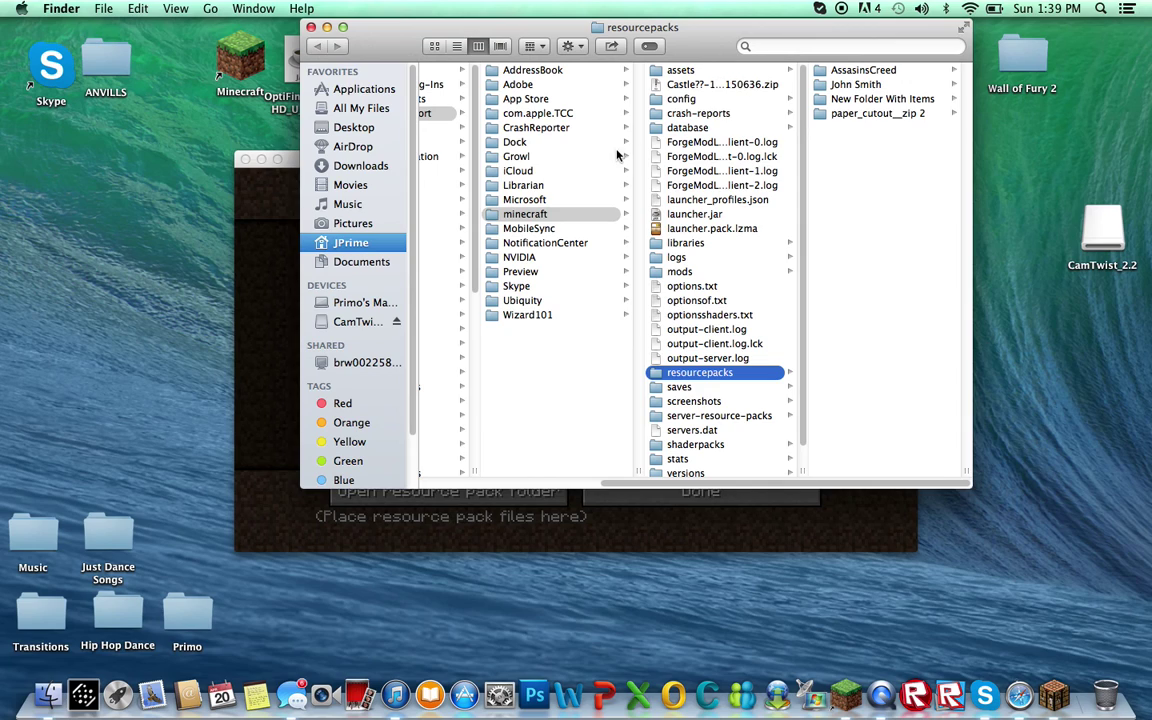
Put the Pixelmon 3-2 folder from the desktop into the minecraft mods folder and close the Finder window
scroll(688, 116, down, 1)
scroll(689, 146, up, 1)
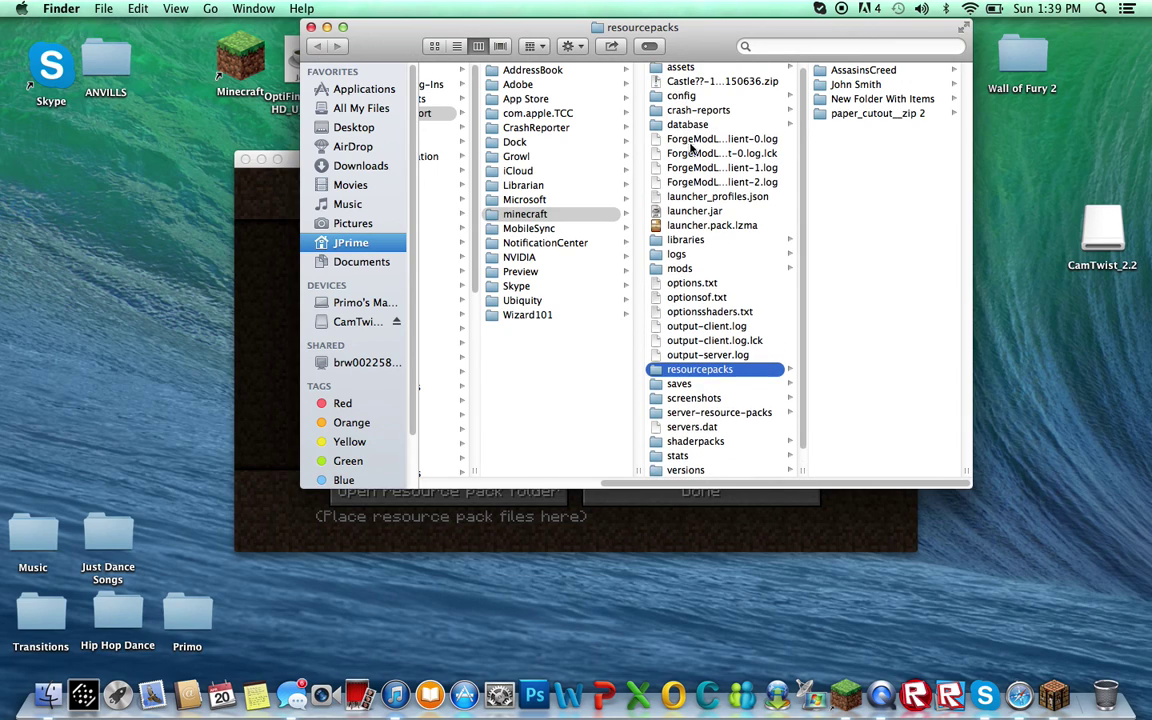
click(679, 269)
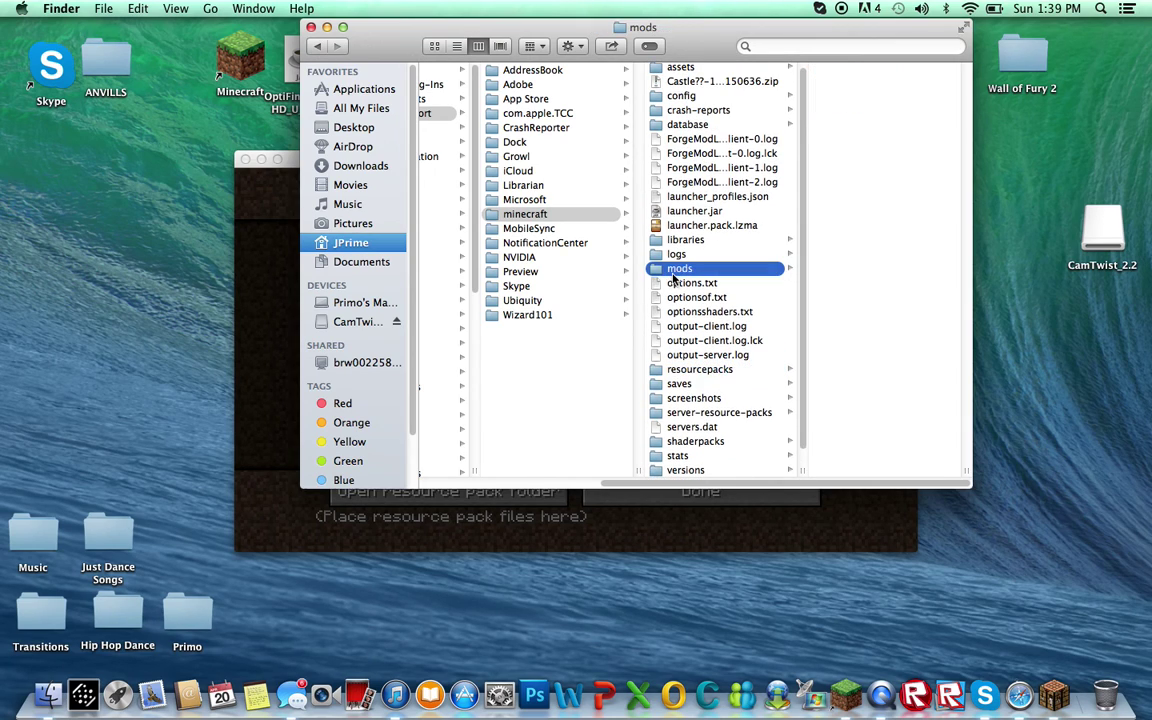
drag(878, 32, 802, 114)
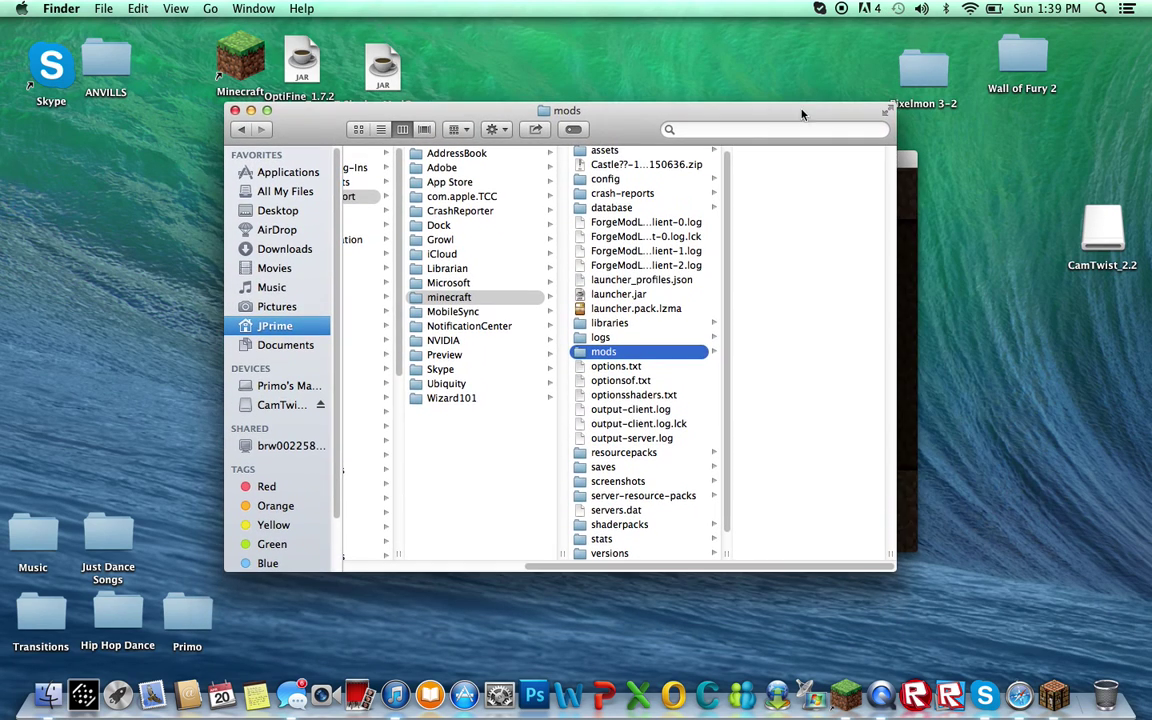
click(706, 368)
click(701, 355)
drag(938, 77, 820, 170)
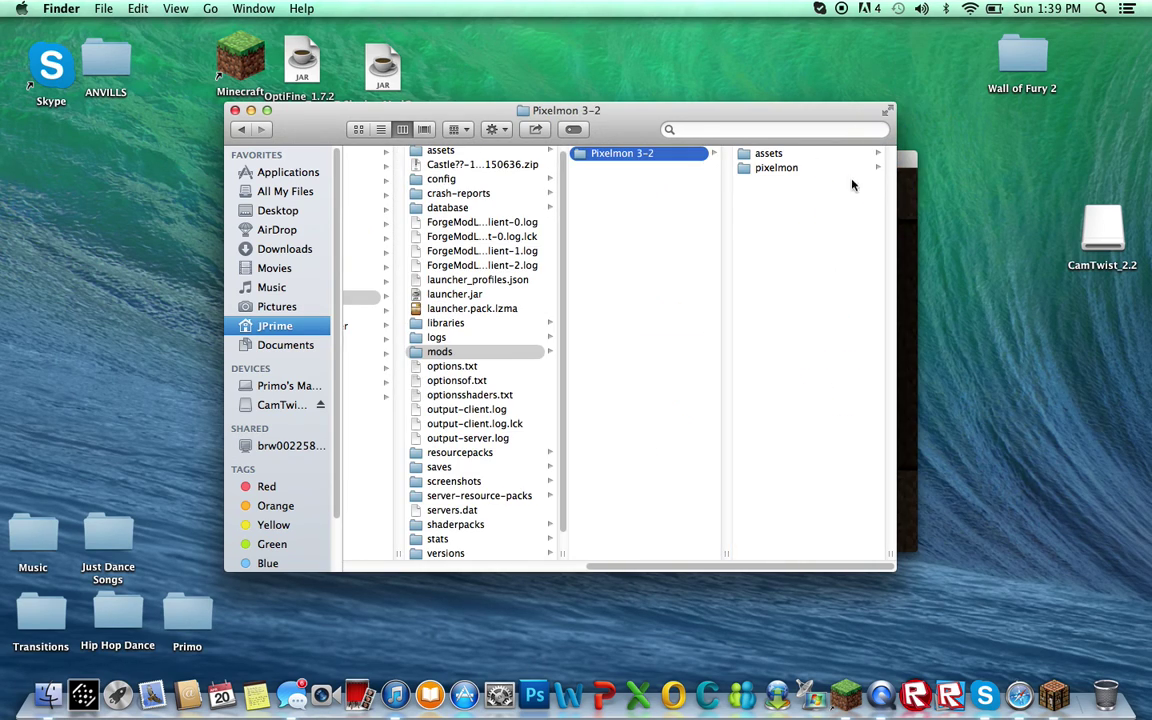
click(235, 110)
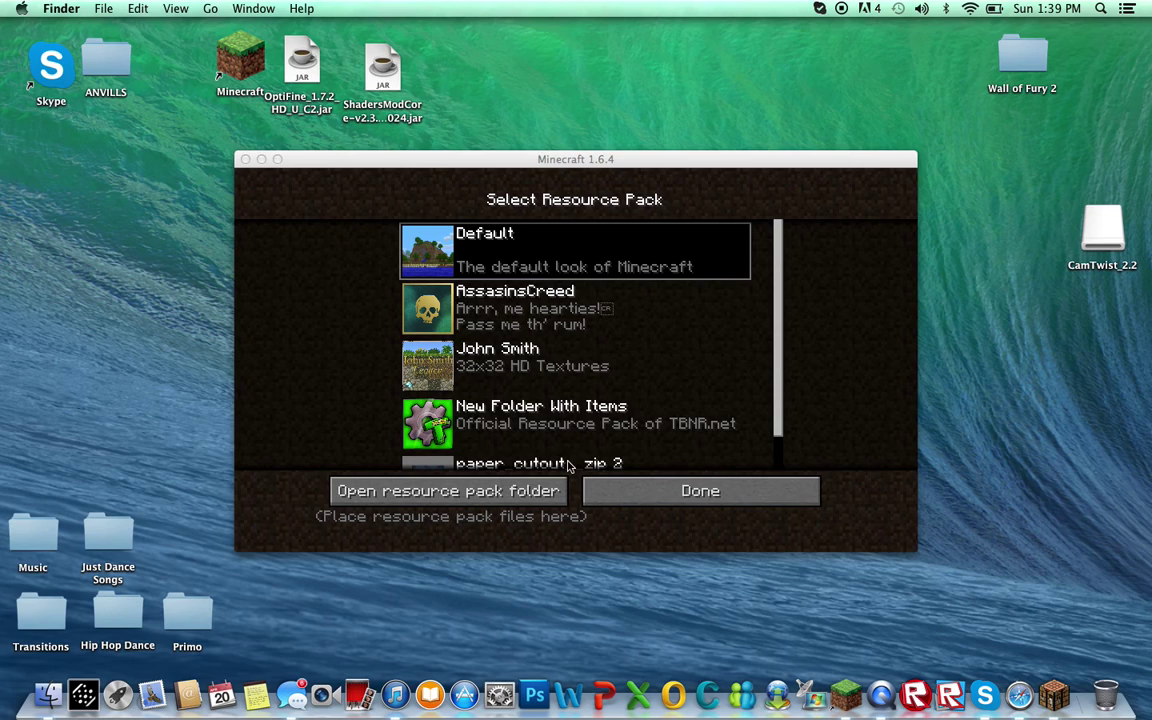
Leave the resource pack screen, close the game, and restart the Minecraft launcher
click(605, 488)
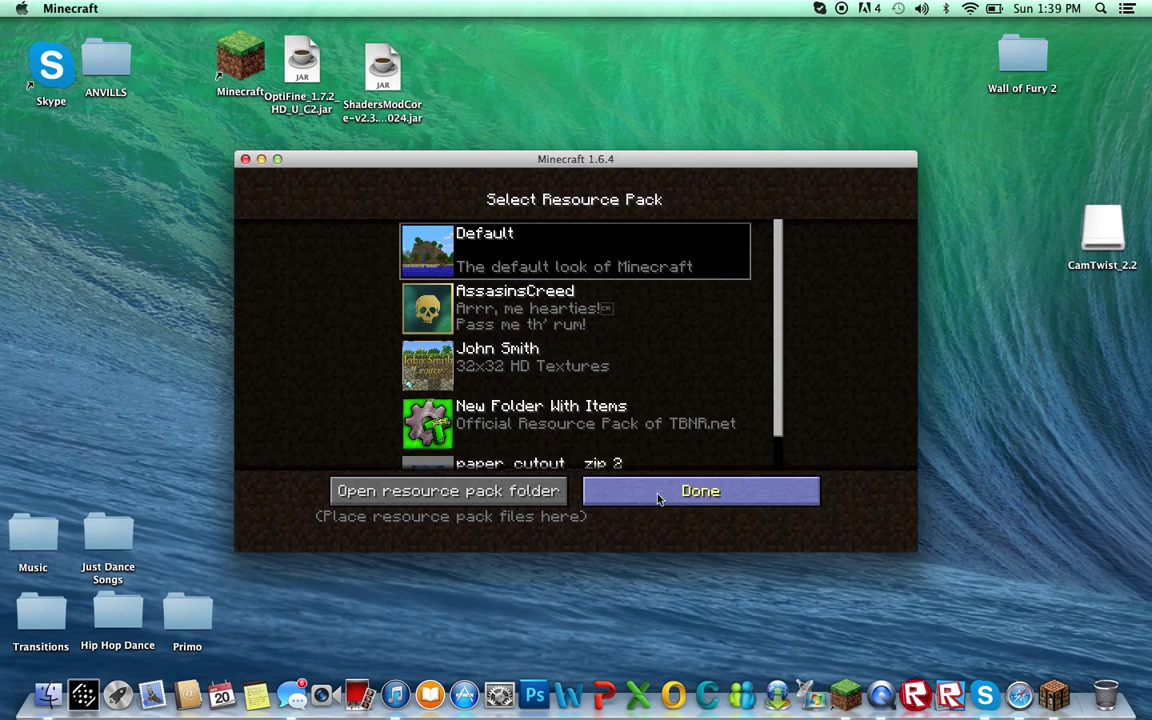
click(661, 494)
click(245, 159)
right_click(872, 695)
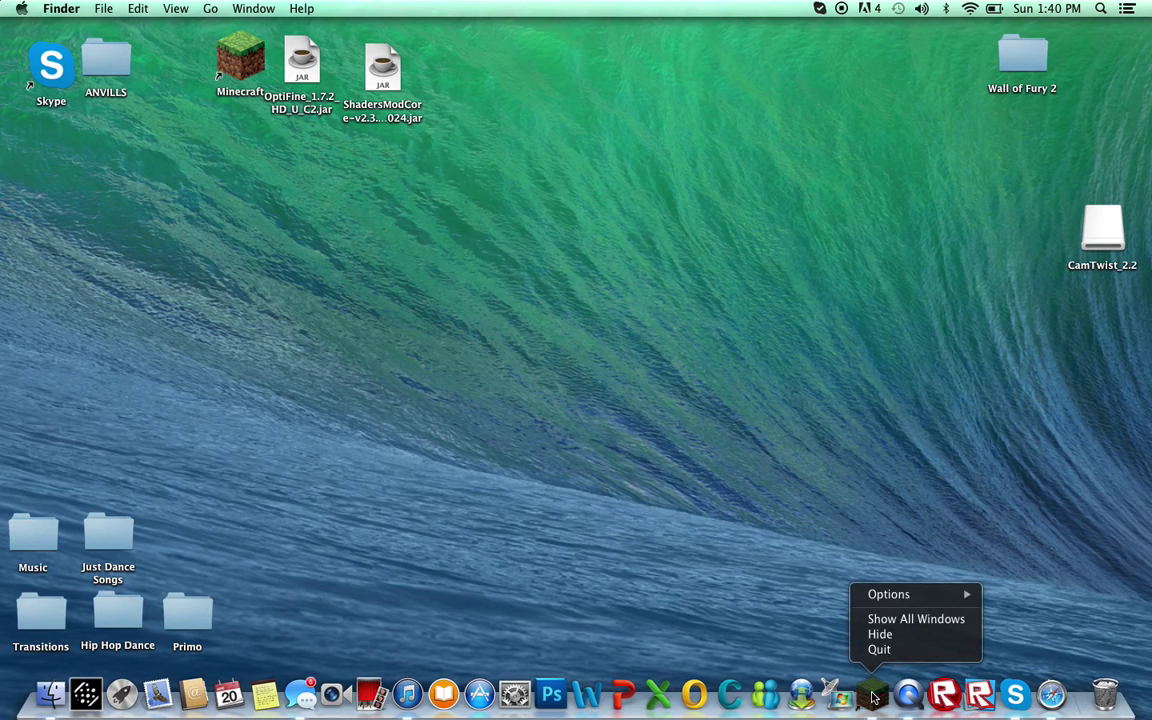
click(879, 648)
right_click(877, 695)
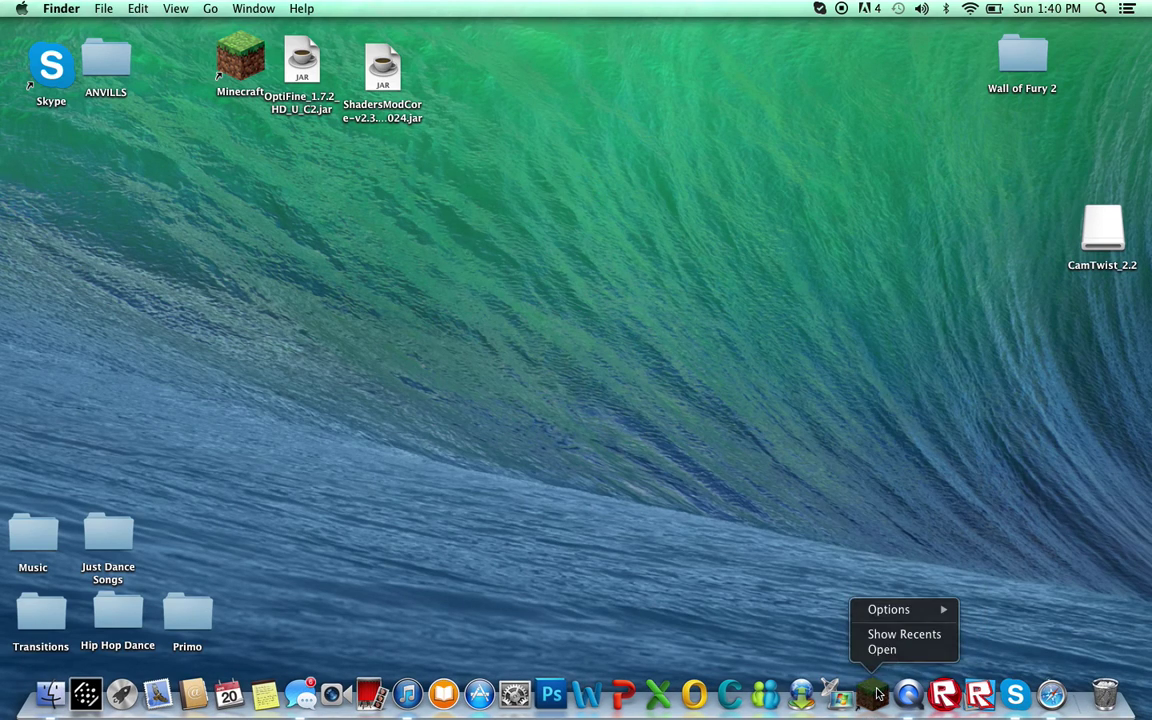
click(879, 650)
Locate the Pixelmon 3 folder in Downloads, view its contents, and close the Finder window
click(1051, 693)
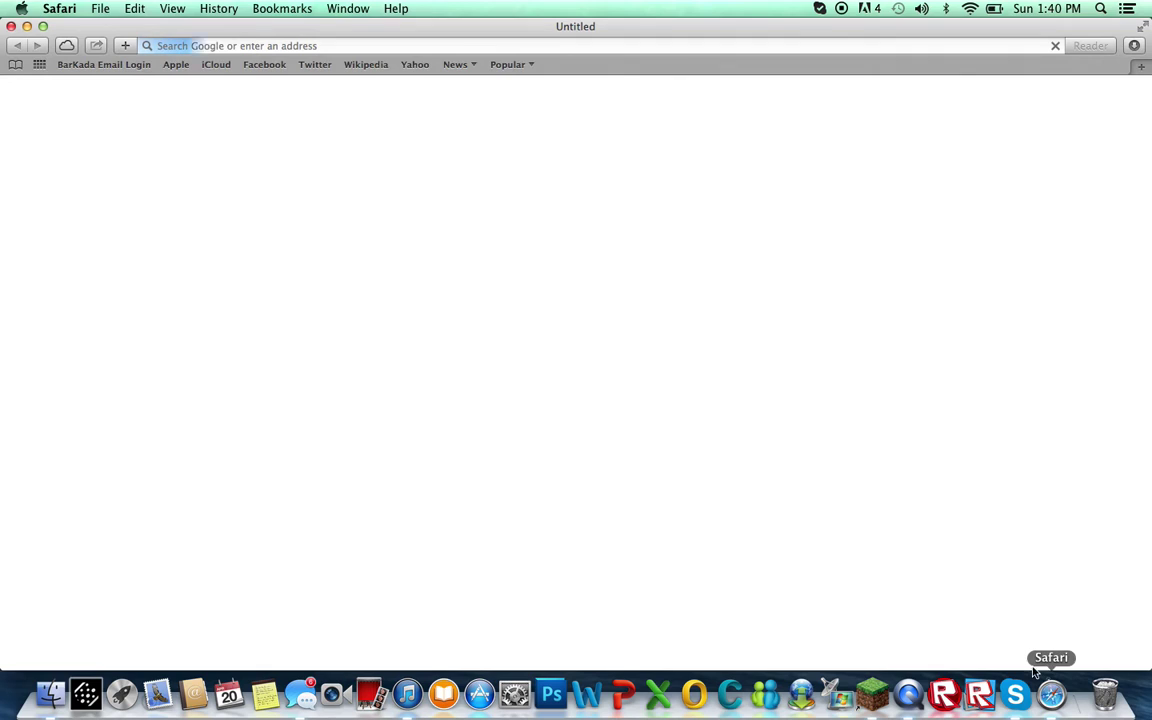
click(11, 26)
click(52, 692)
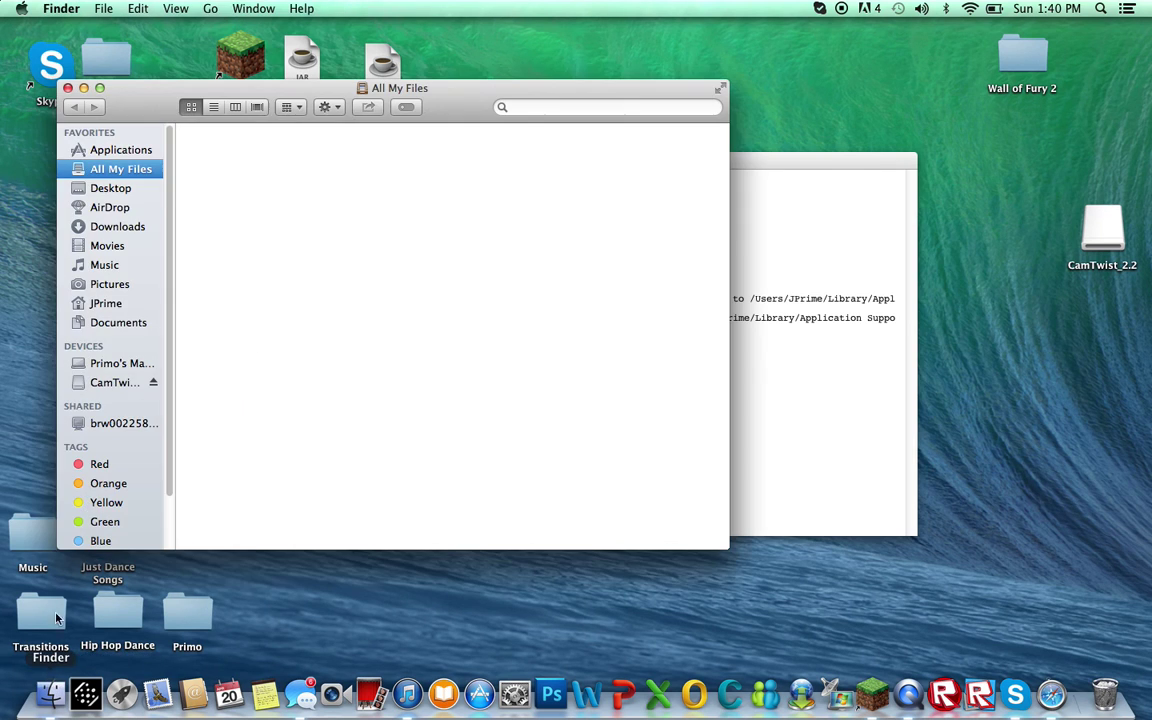
click(110, 188)
click(108, 207)
click(98, 228)
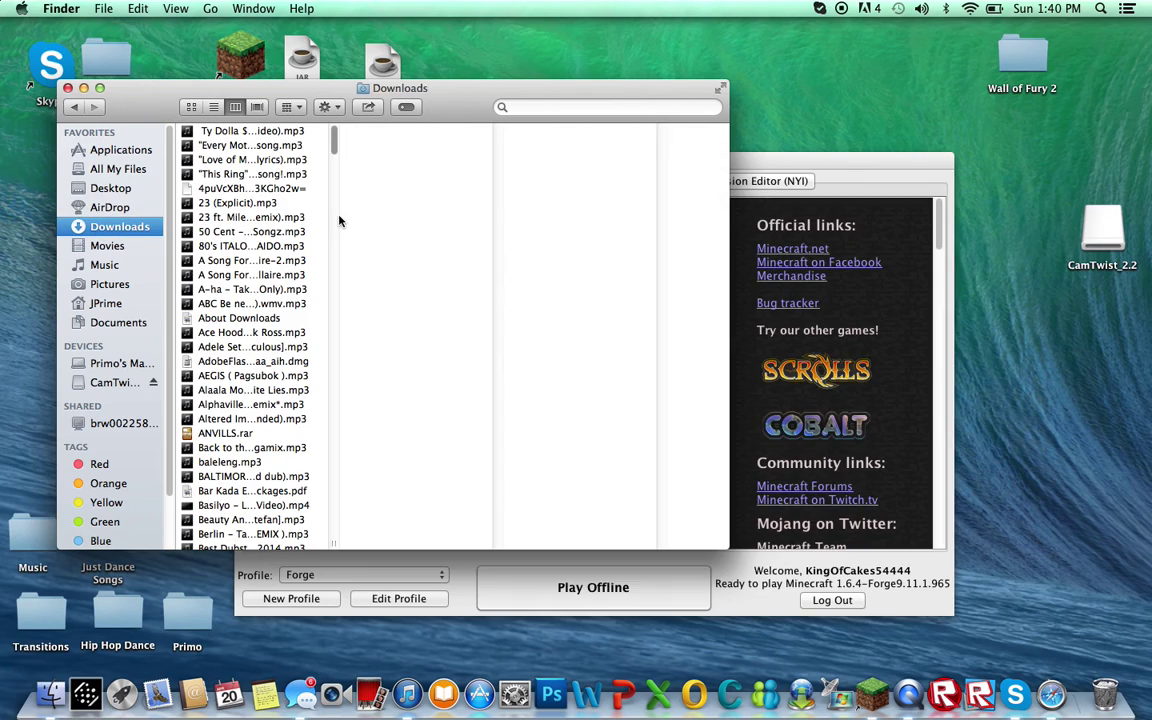
drag(336, 152, 334, 408)
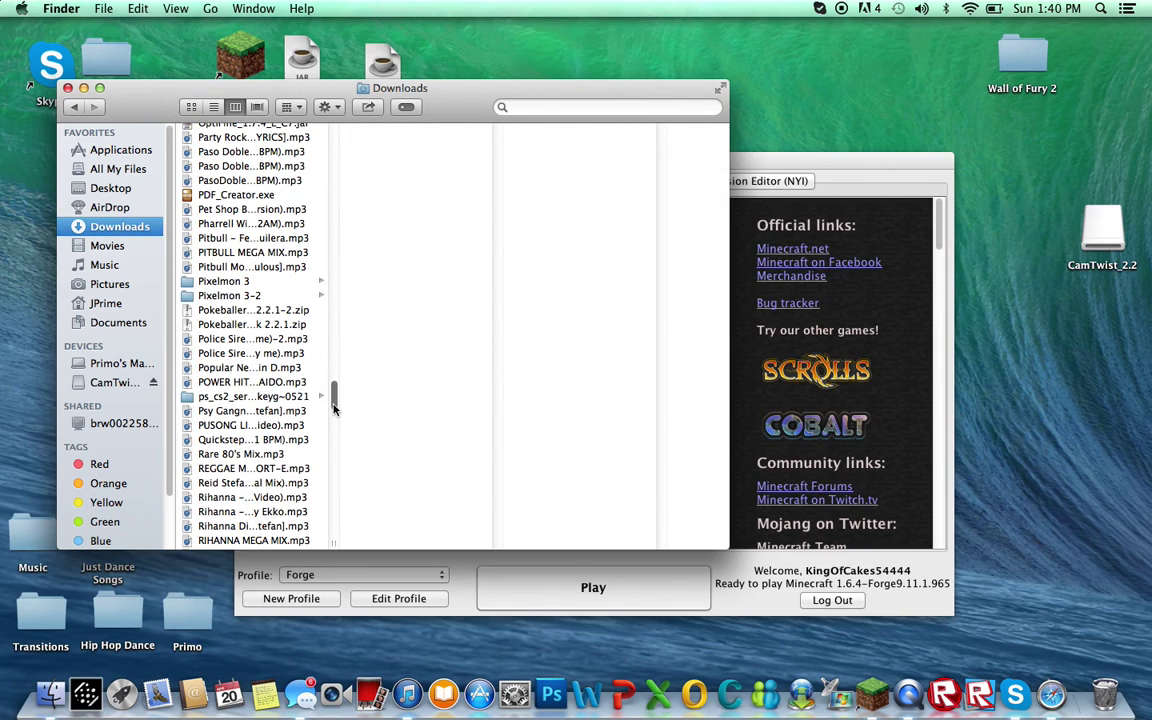
click(250, 295)
click(245, 281)
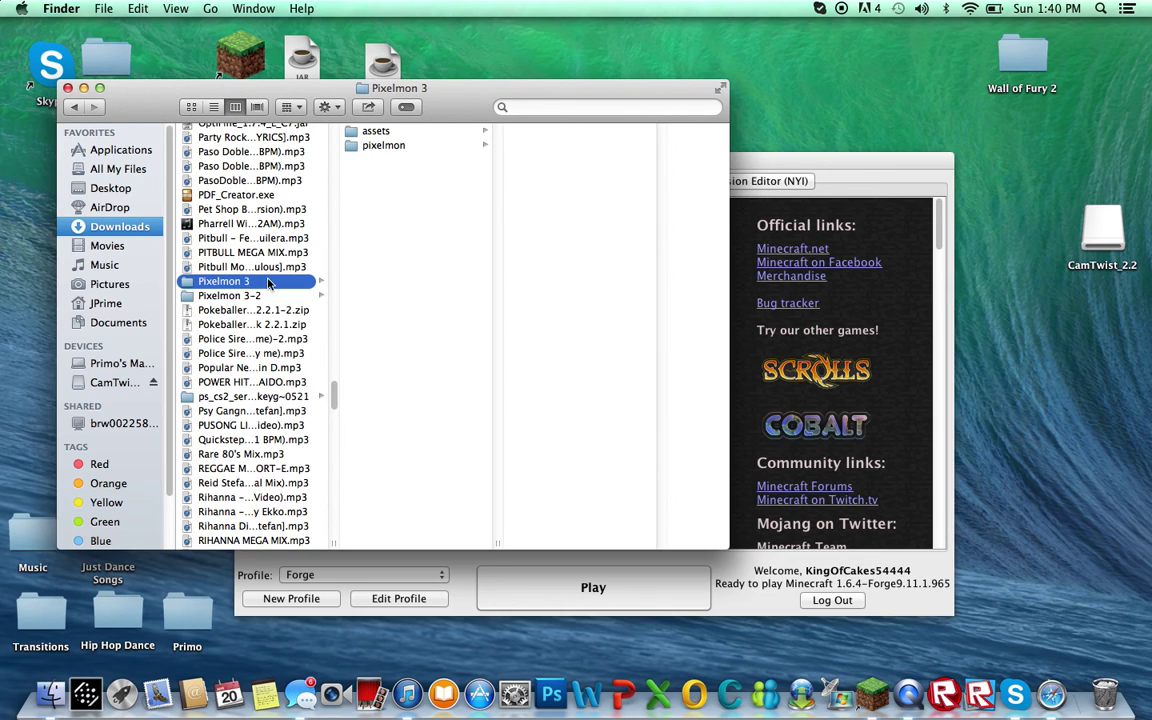
click(68, 89)
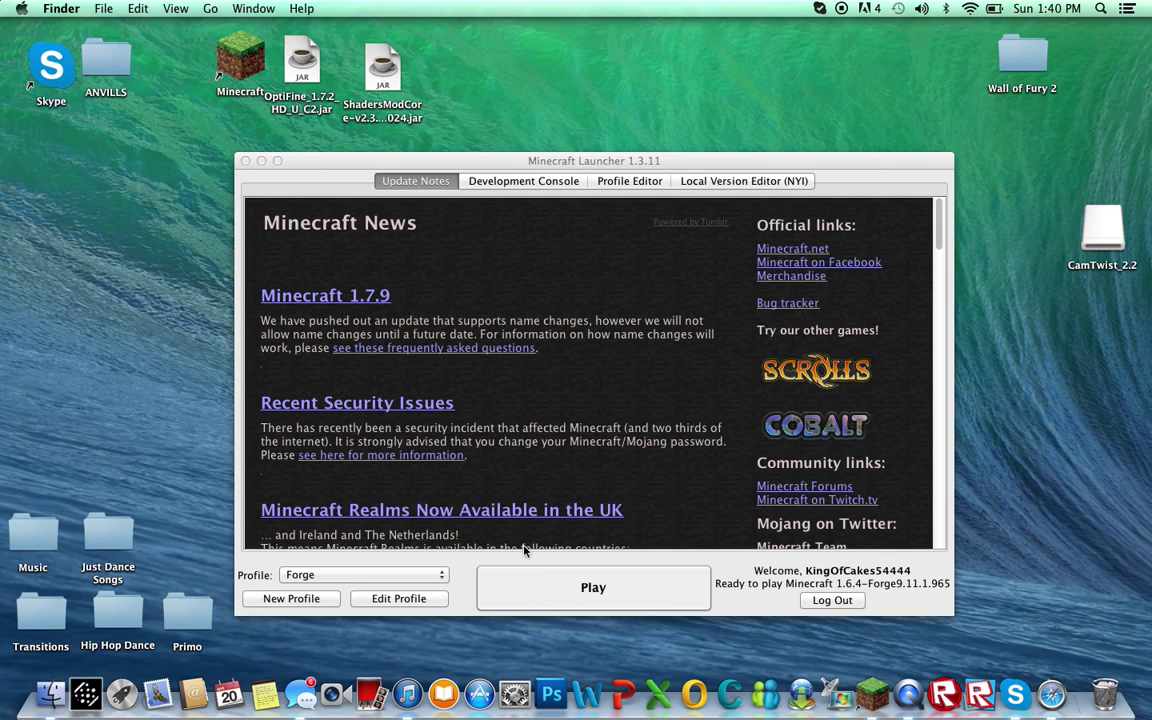
Start the game with the Forge profile, reposition its window, and check the mod list for Pixelmon
click(544, 589)
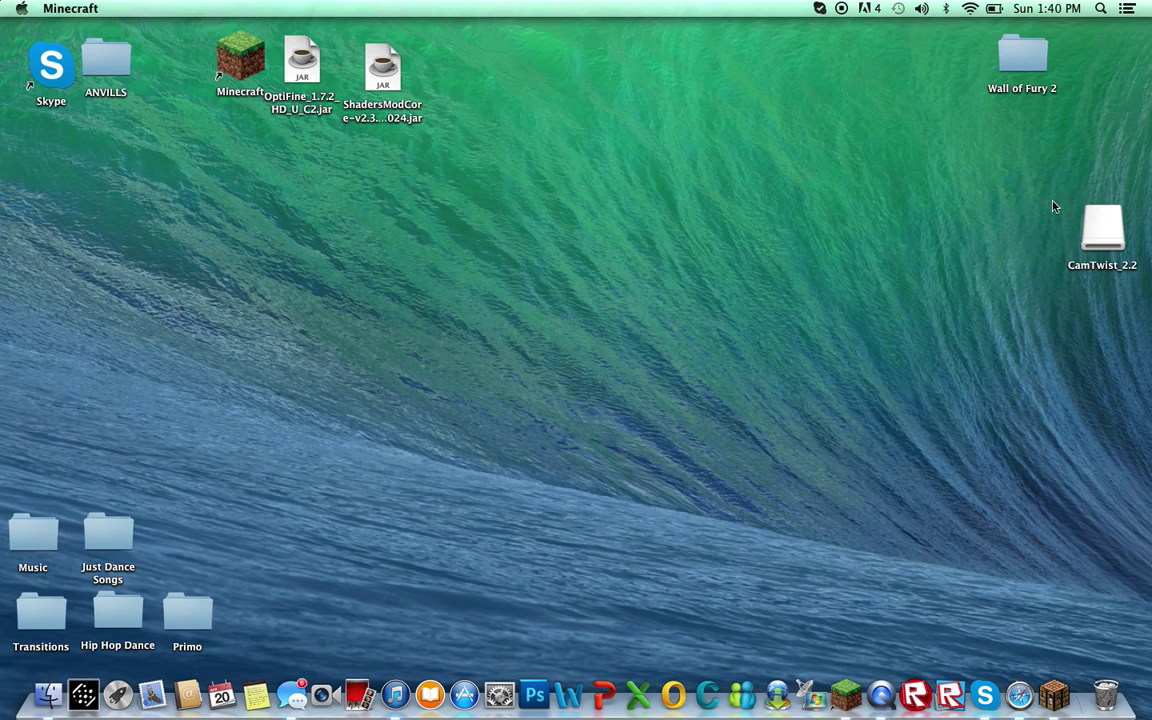
click(1103, 230)
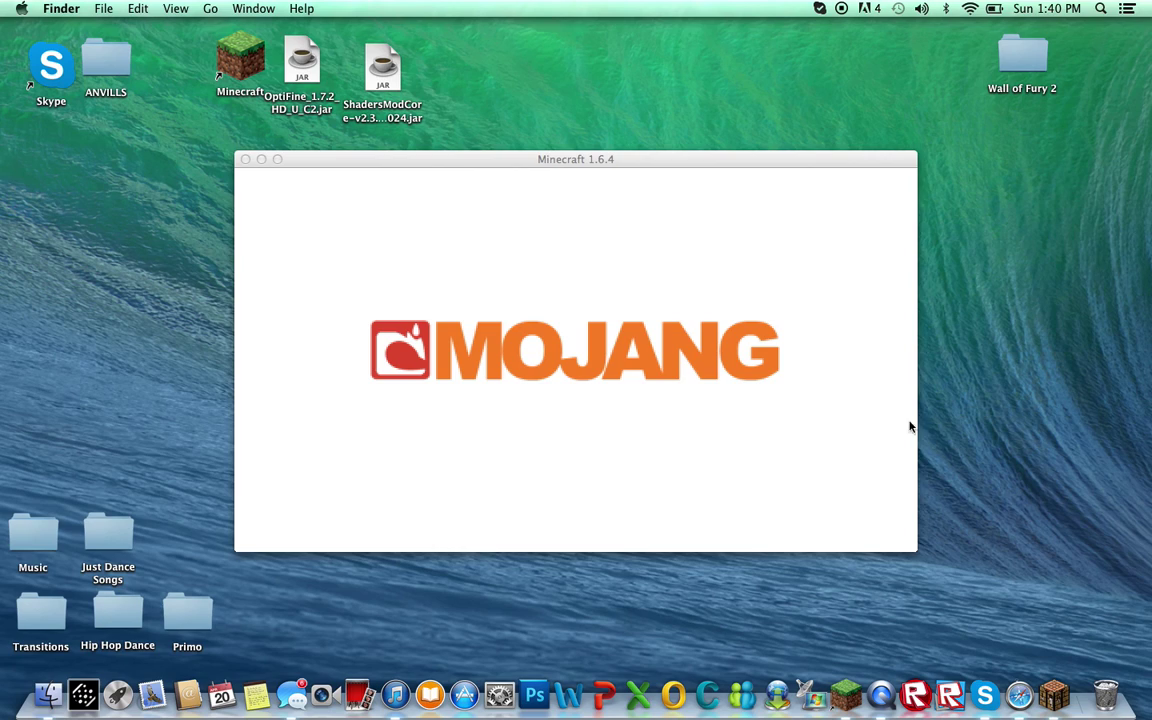
click(518, 209)
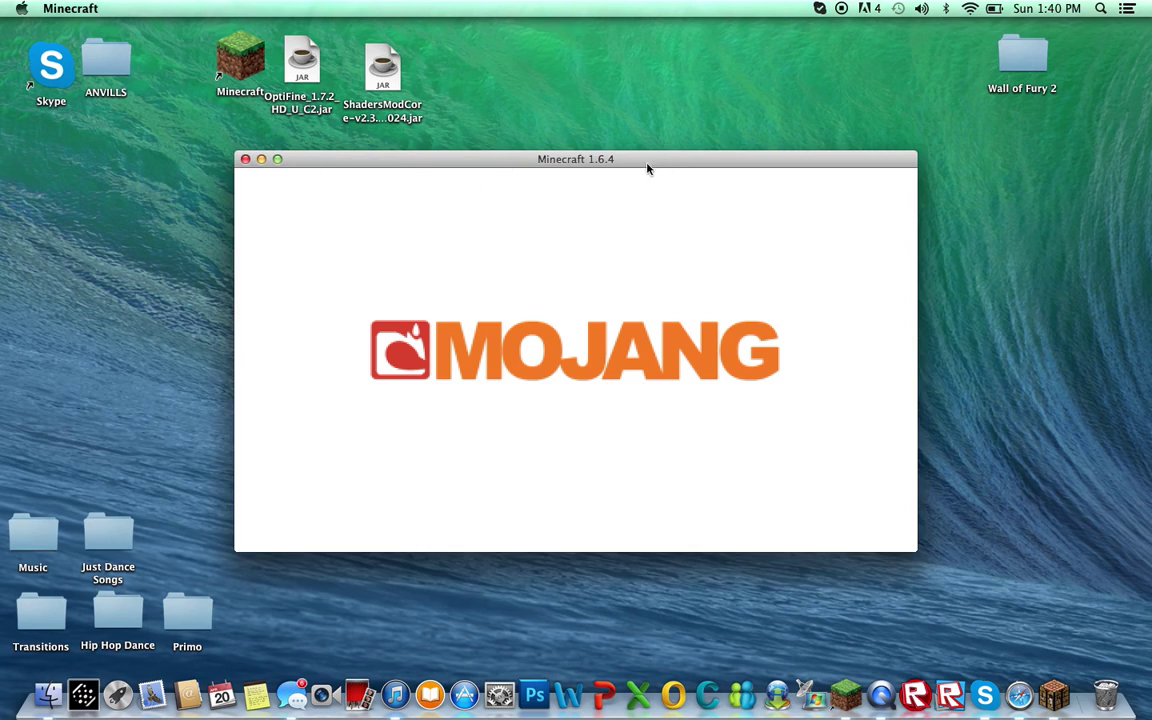
drag(506, 161, 609, 166)
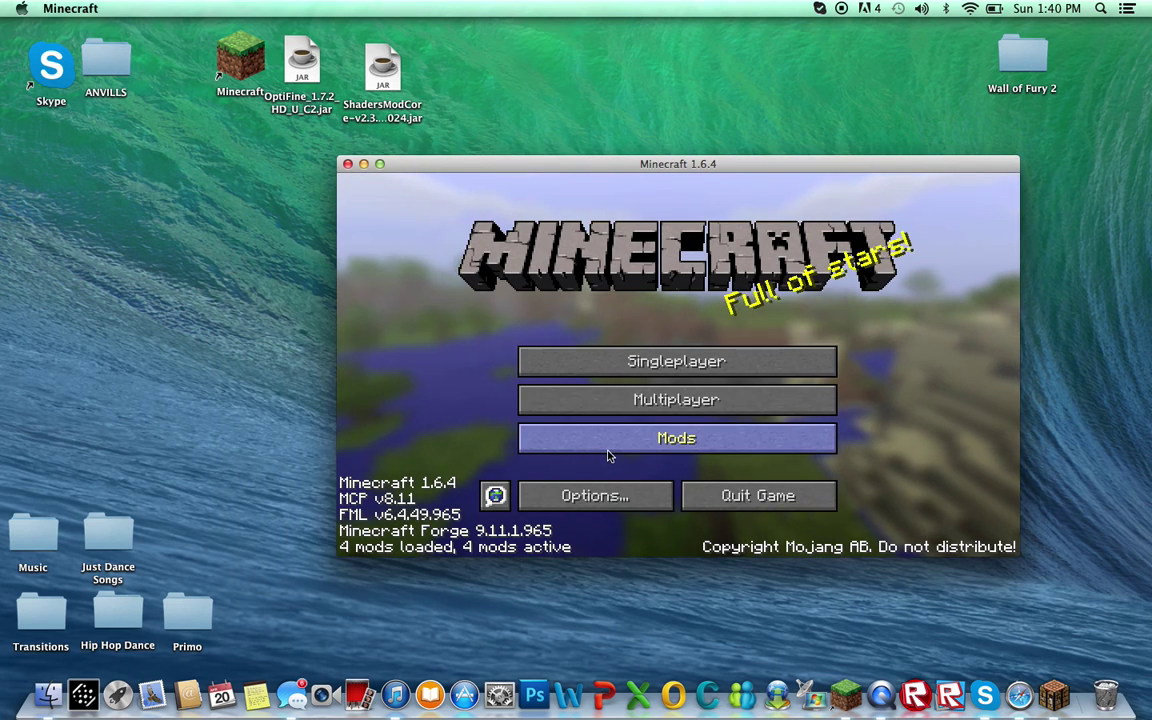
click(607, 457)
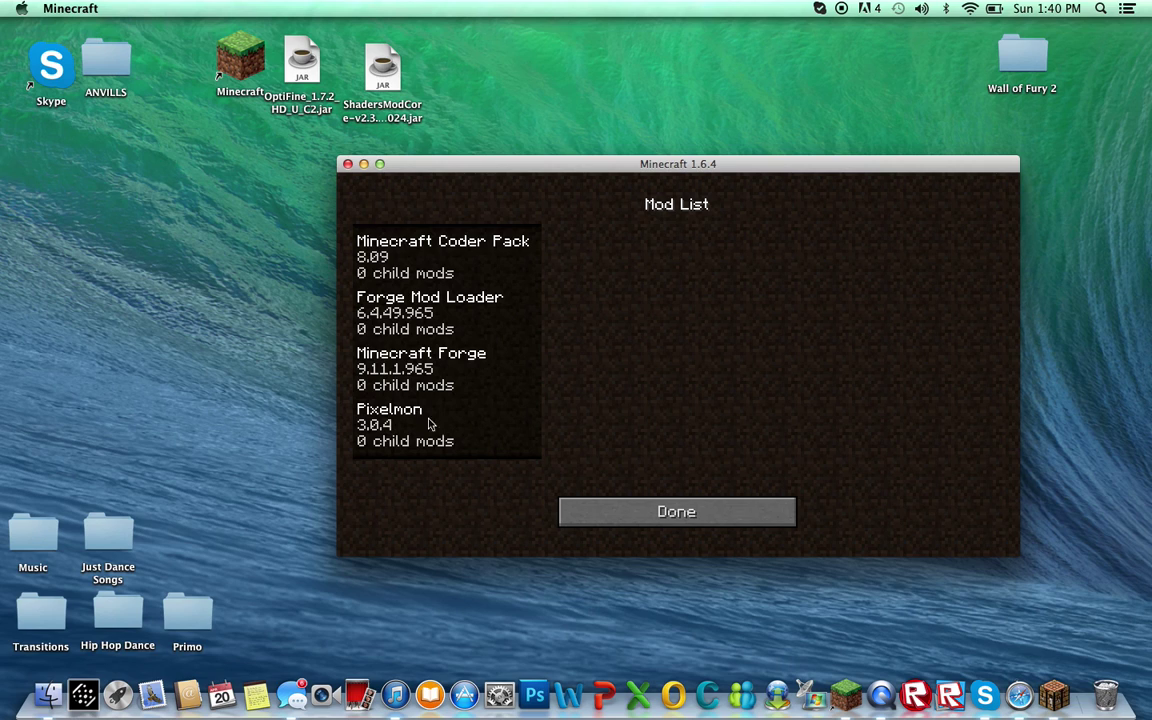
click(628, 503)
Apply the "New Folder With Items" resource pack through the game's options and return to the title screen
click(620, 500)
click(585, 475)
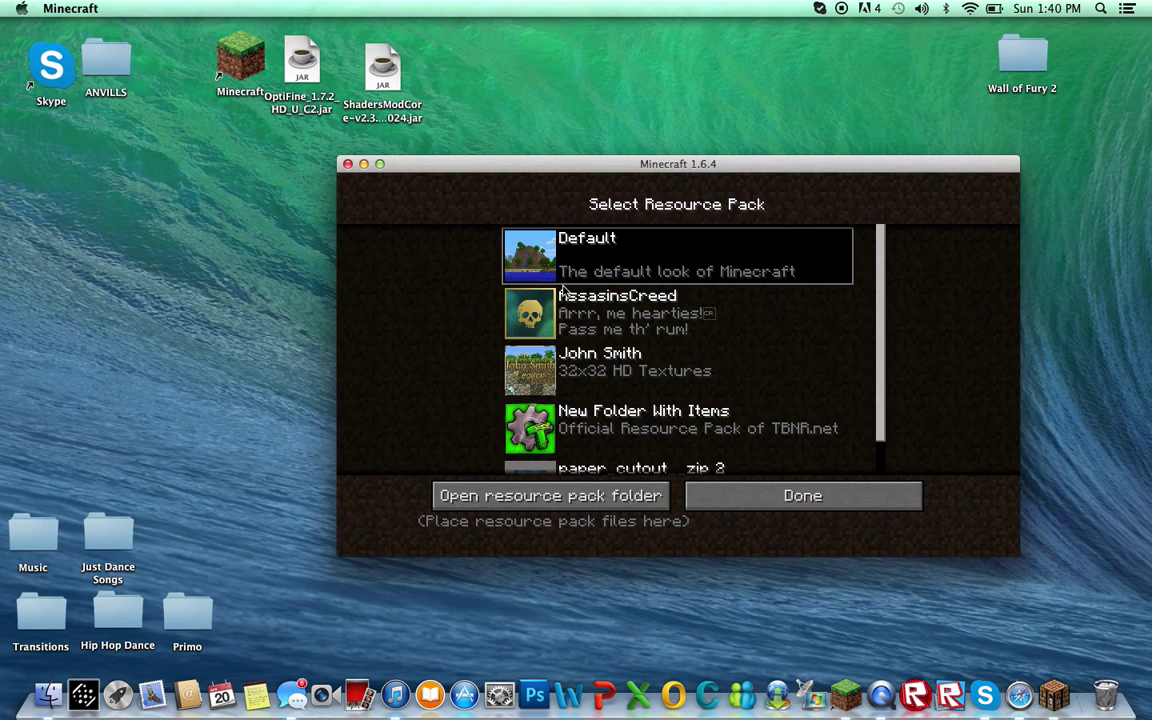
click(768, 427)
click(775, 497)
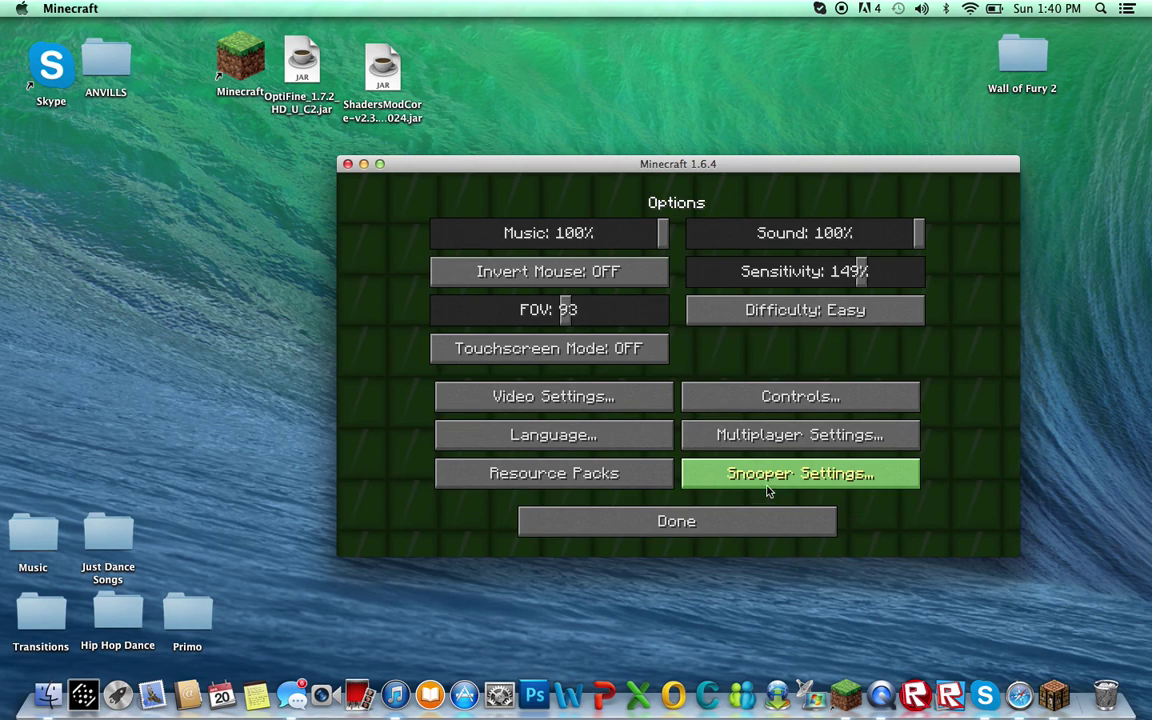
click(745, 517)
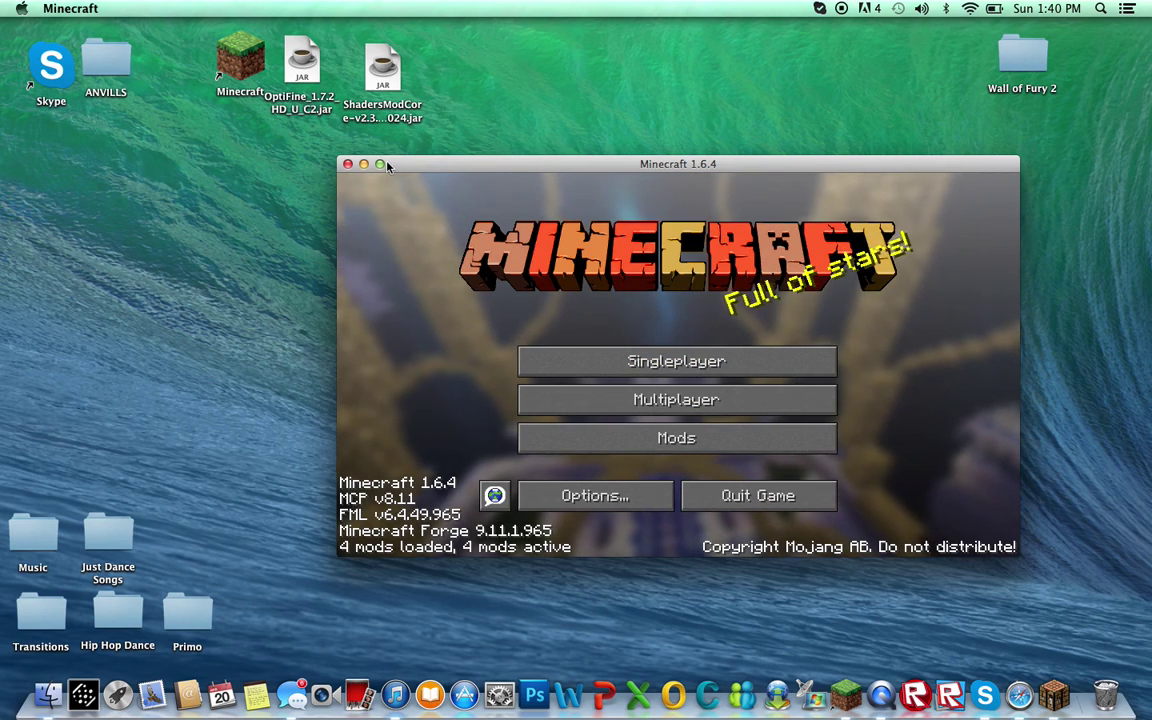
Enlarge the game window to fill the screen and start setting up a new singleplayer world
key(F11)
click(532, 320)
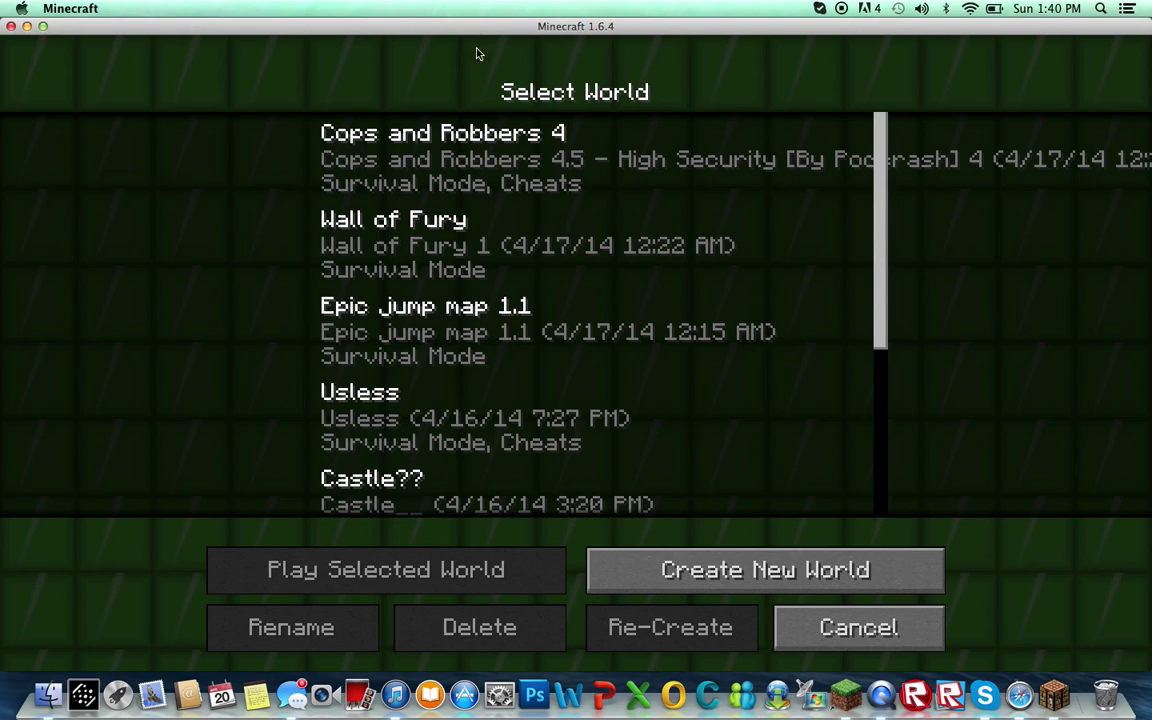
click(660, 560)
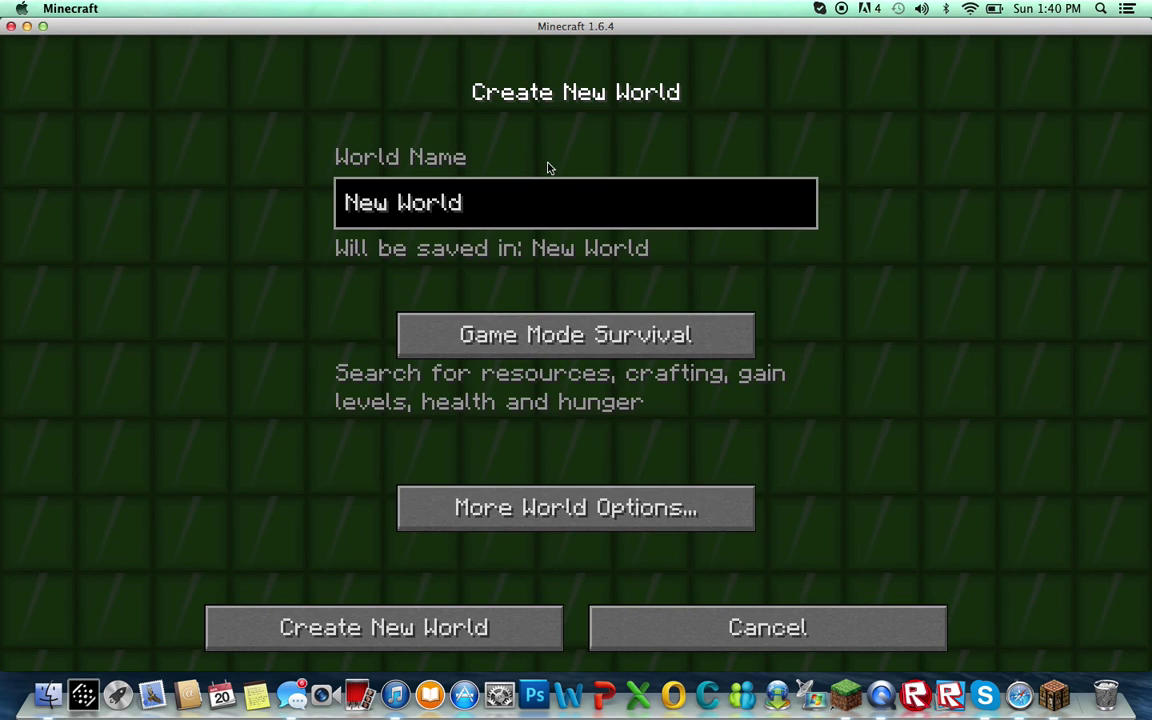
Name the world "Pixelmon", set its game mode to Creative, and create it
key(BackSpace)
key(BackSpace)
key(BackSpace)
key(BackSpace)
key(BackSpace)
key(BackSpace)
key(BackSpace)
key(BackSpace)
key(BackSpace)
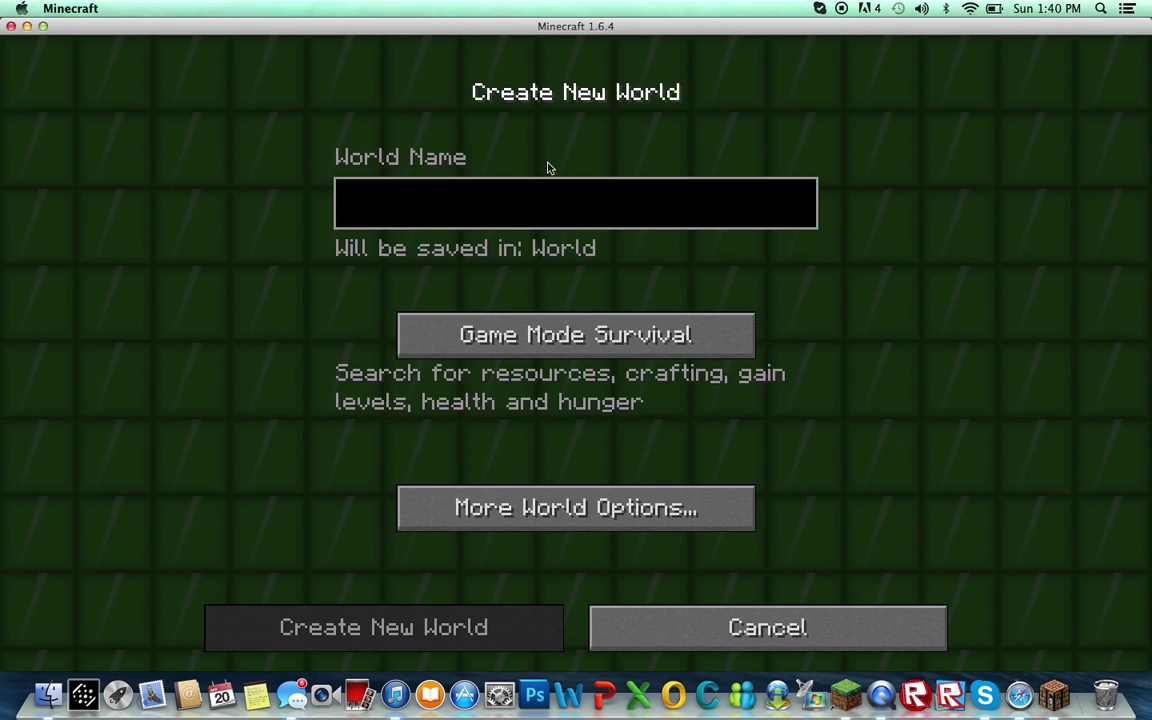
text(Pixelmon)
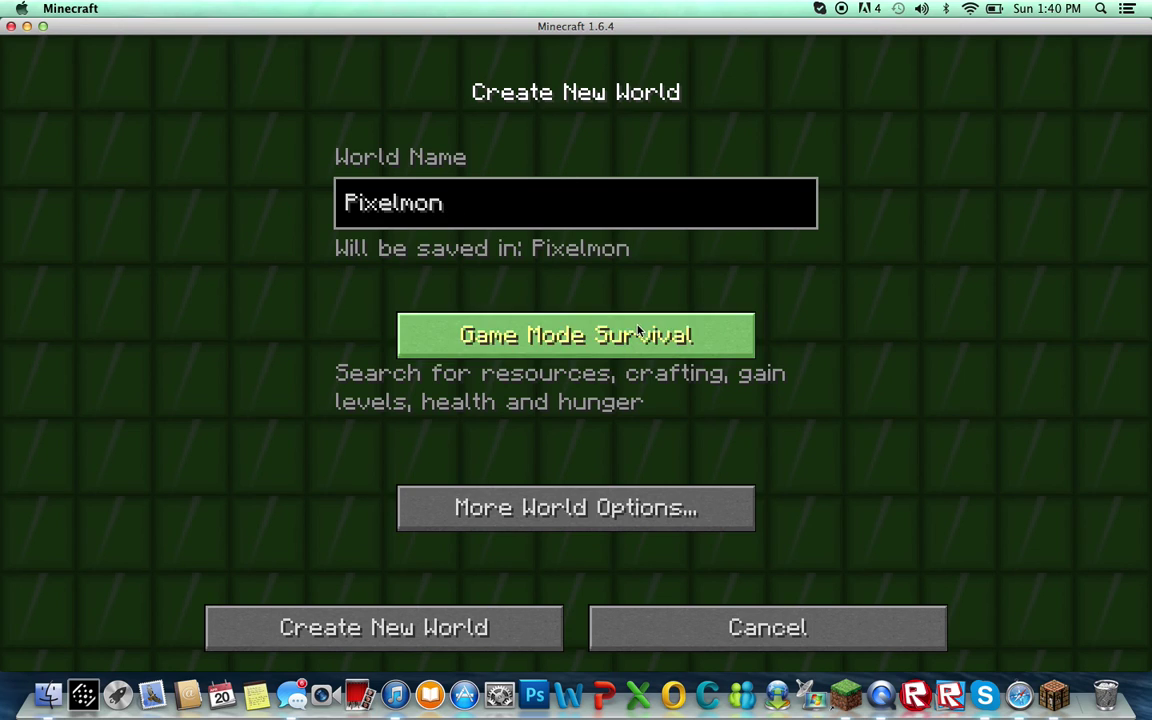
click(548, 325)
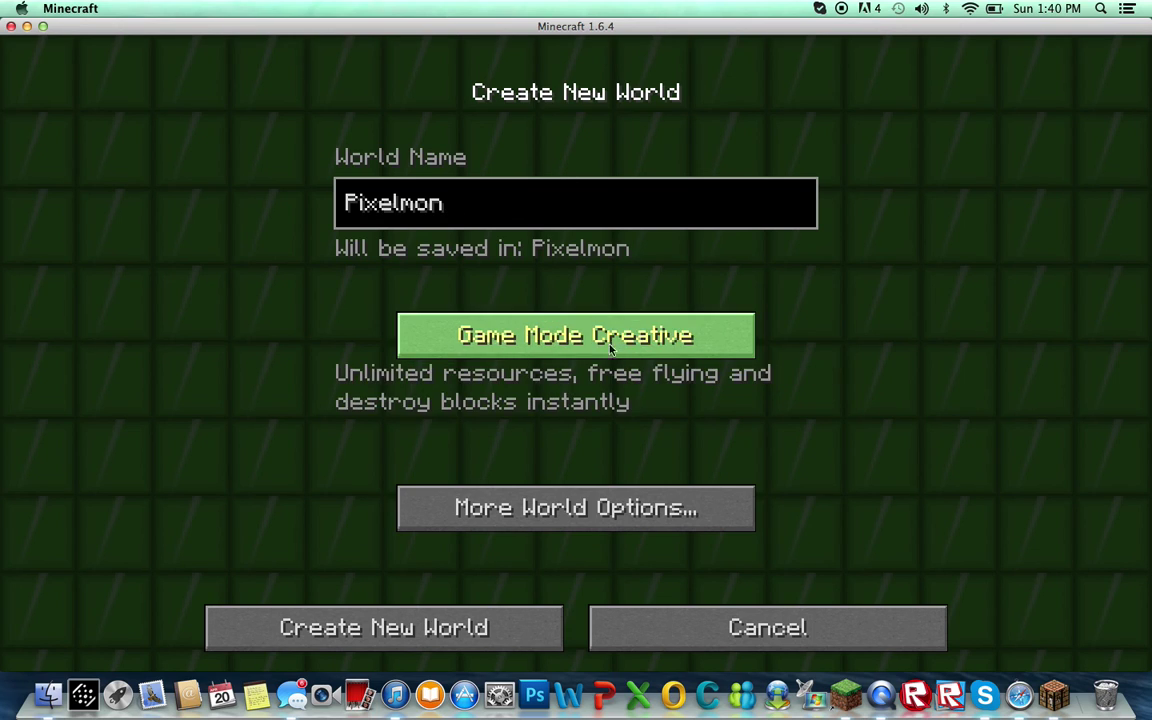
click(548, 631)
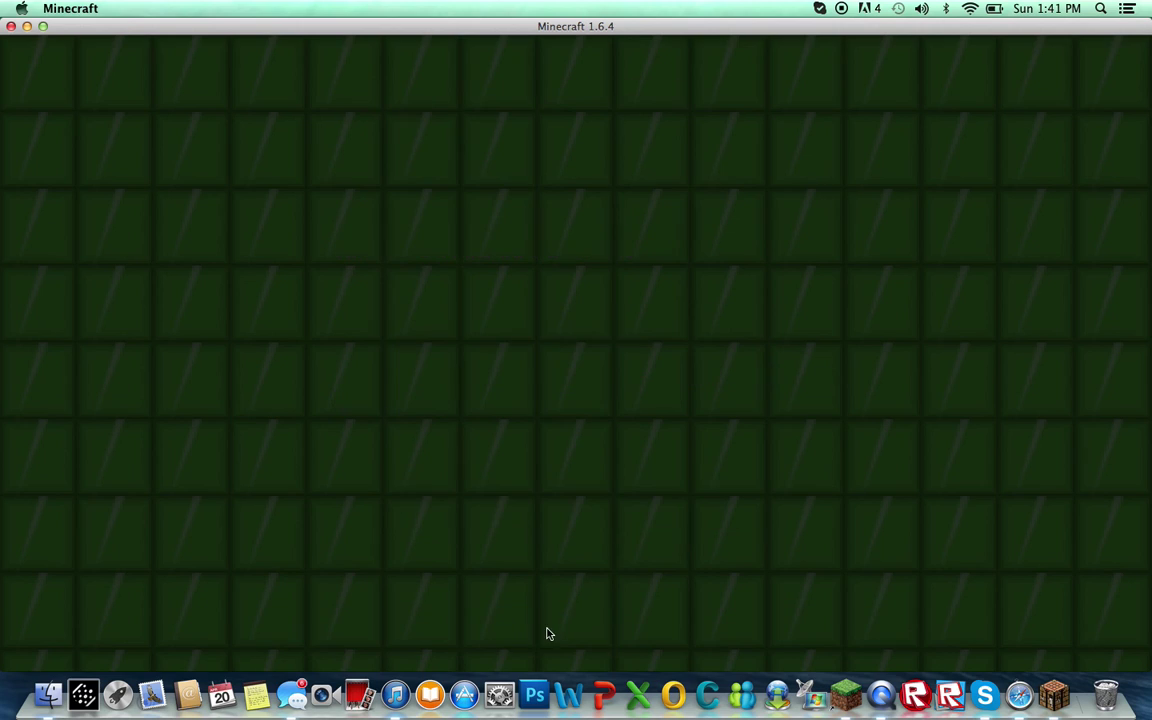